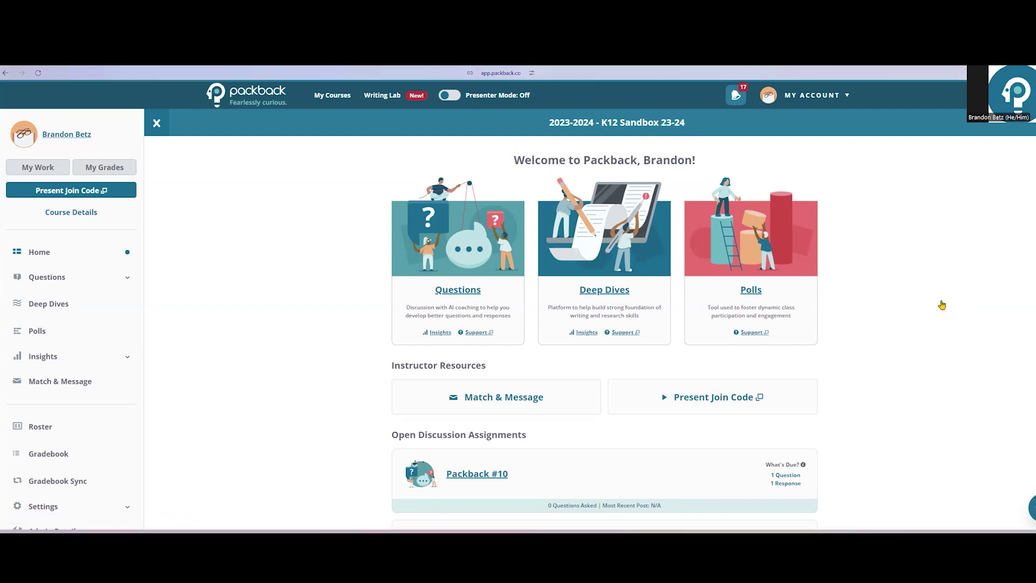
- Scroll through the course home page to review the open discussion assignments
scroll(942, 311, down, 5)
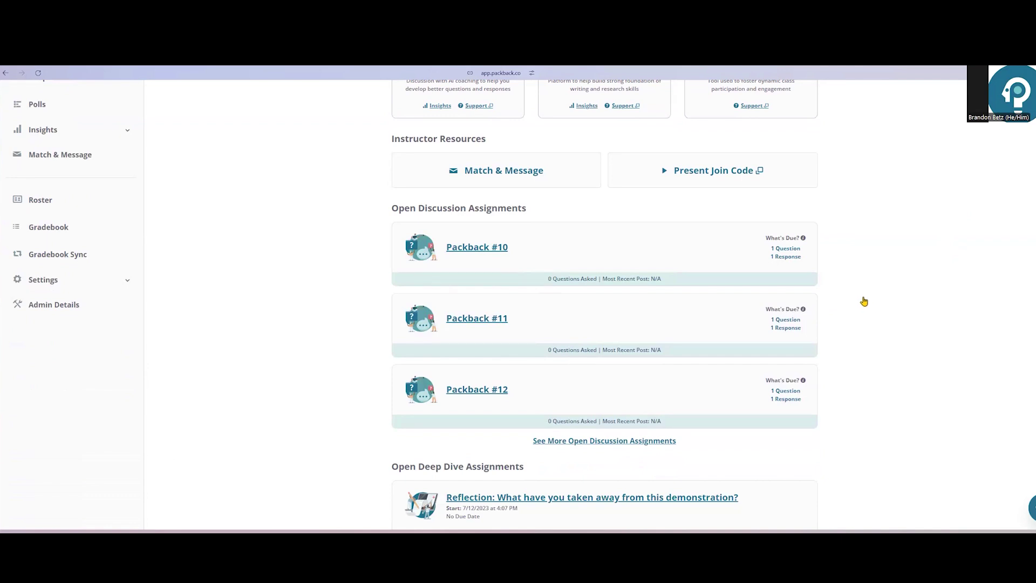
scroll(862, 297, up, 2)
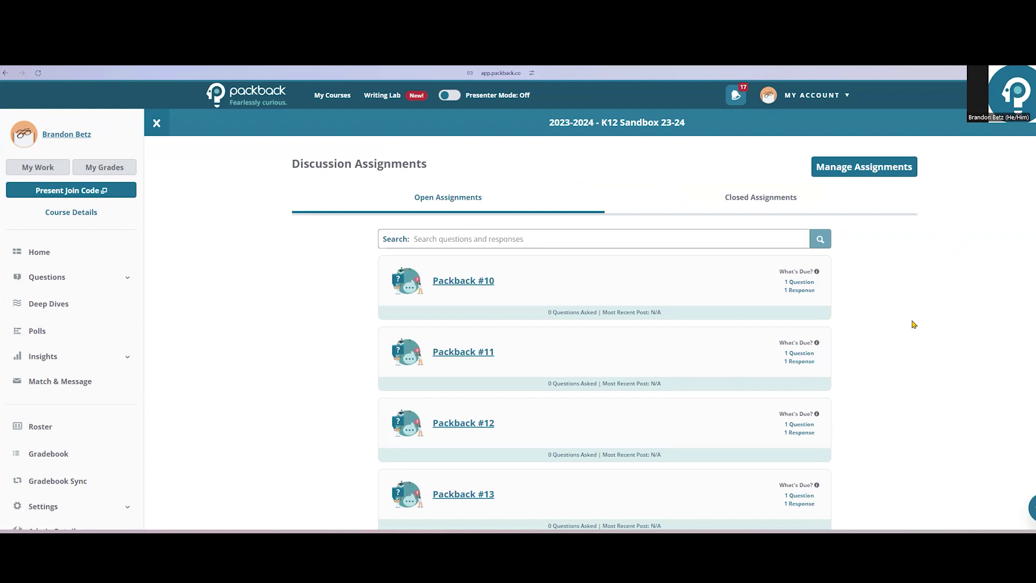
scroll(913, 324, down, 2)
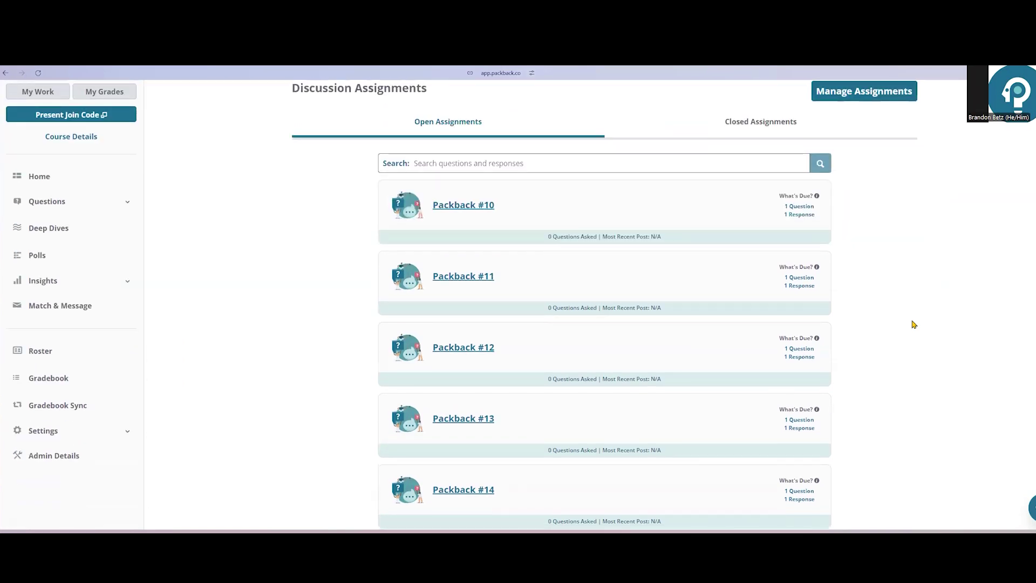
scroll(913, 324, up, 2)
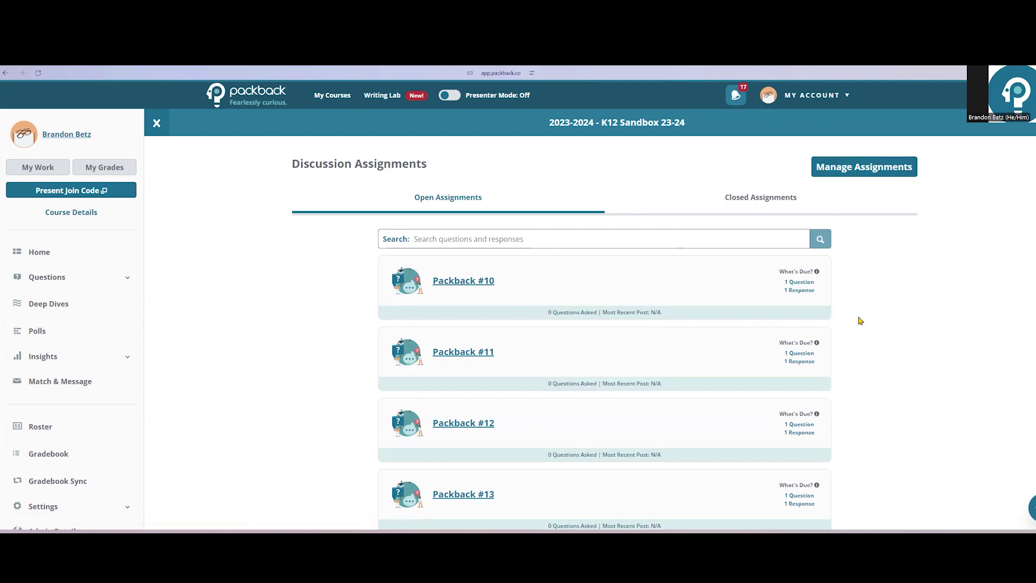
scroll(860, 320, down, 2)
scroll(860, 321, up, 2)
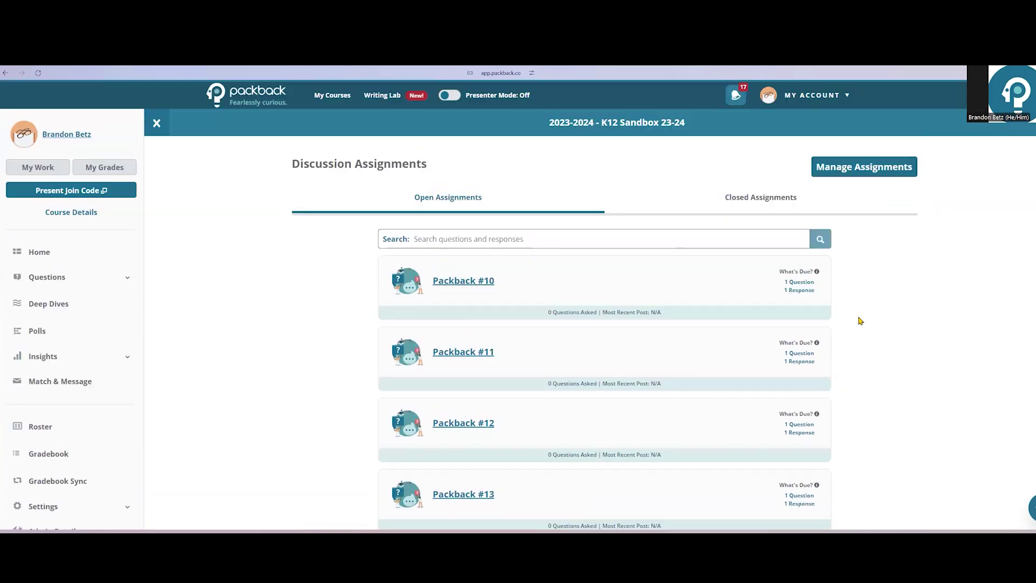
- Go to Manage Assignments from the Discussion Assignments page
click(824, 172)
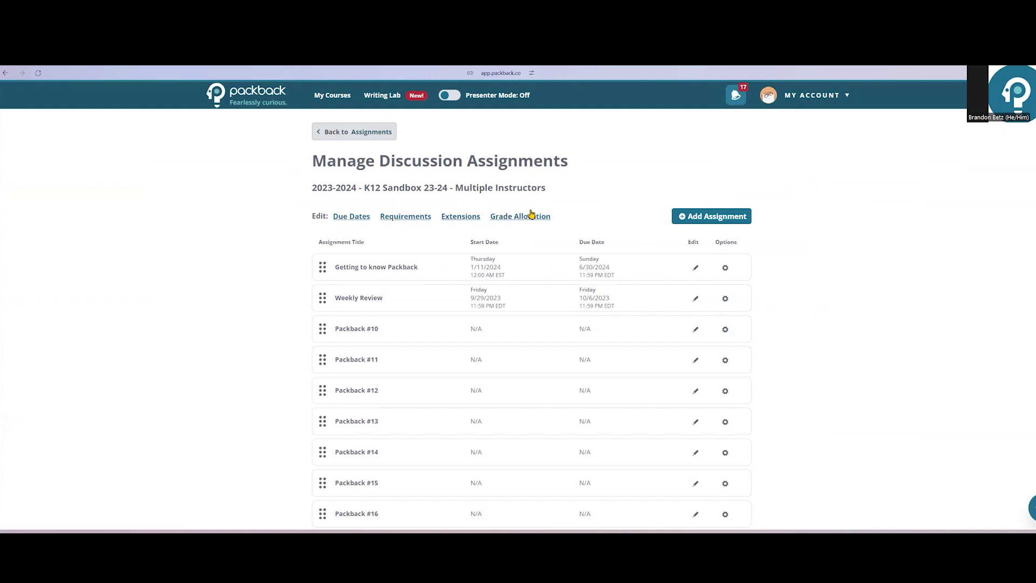
- Add a new assignment and name it 'Discussion 1'
click(705, 224)
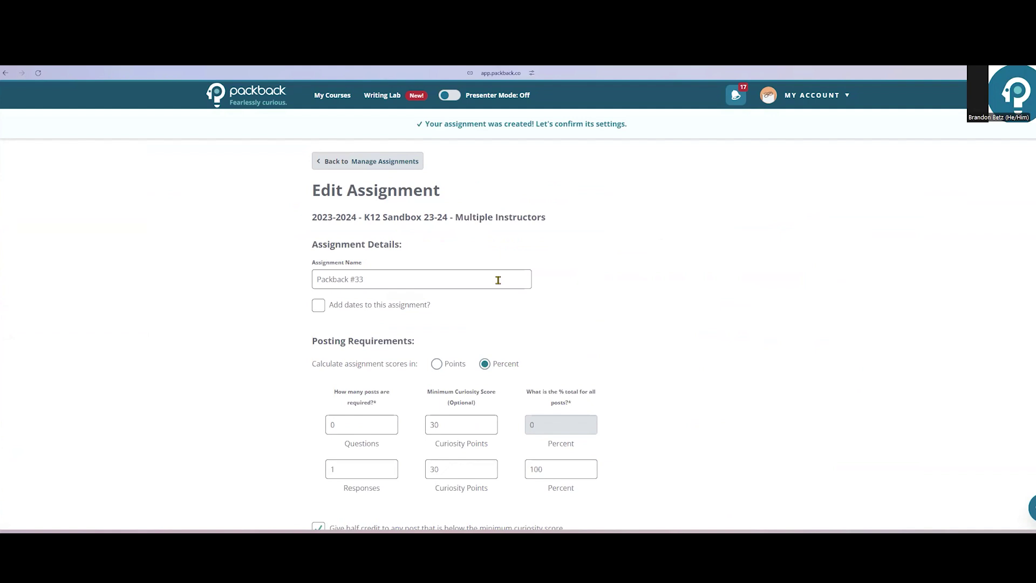
triple_click(405, 286)
text(Discussion 1)
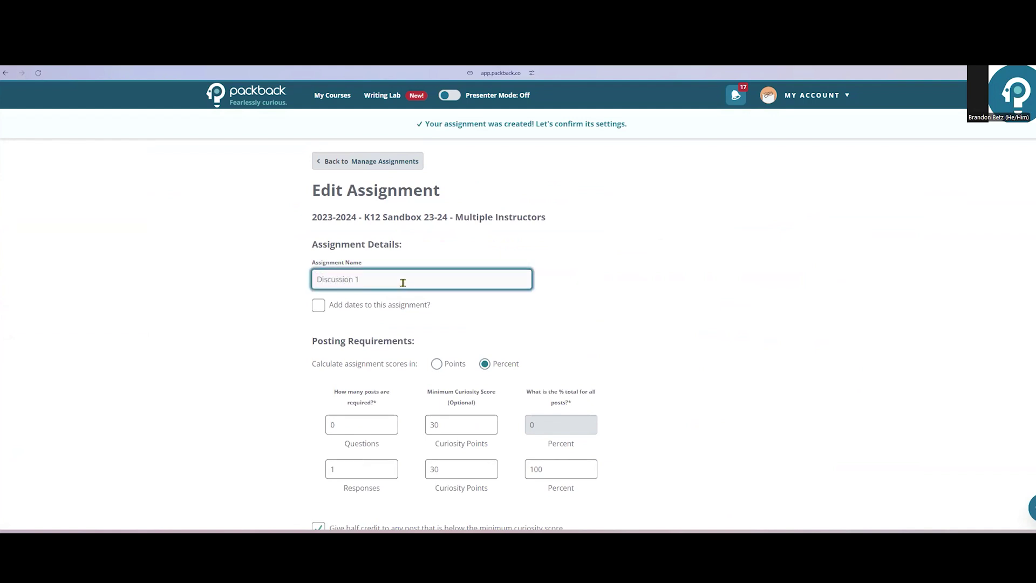
- Enable dates with start 7/25/2024 and due 7/31/2024 for Discussion 1
click(320, 307)
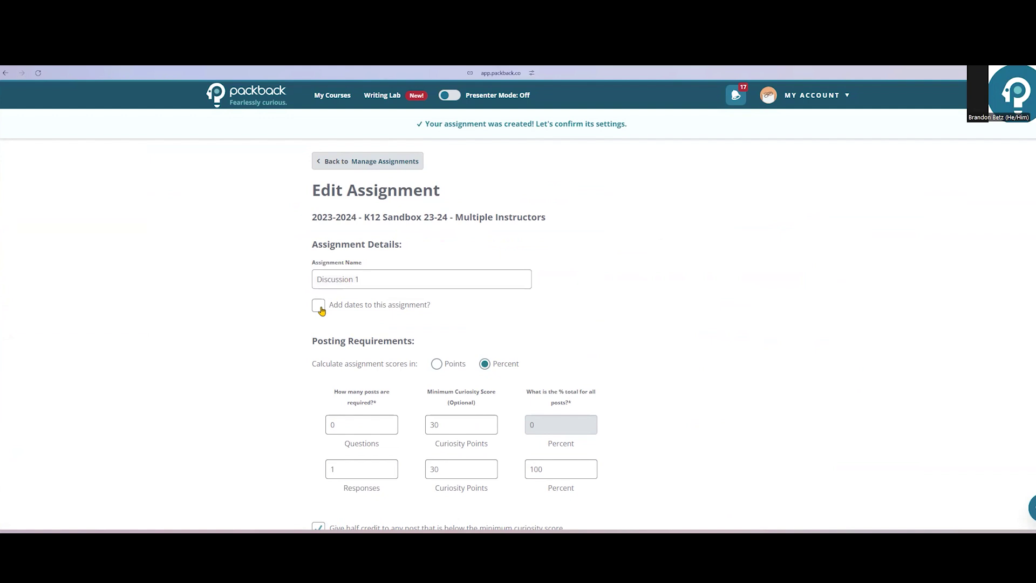
click(319, 306)
scroll(659, 295, down, 1)
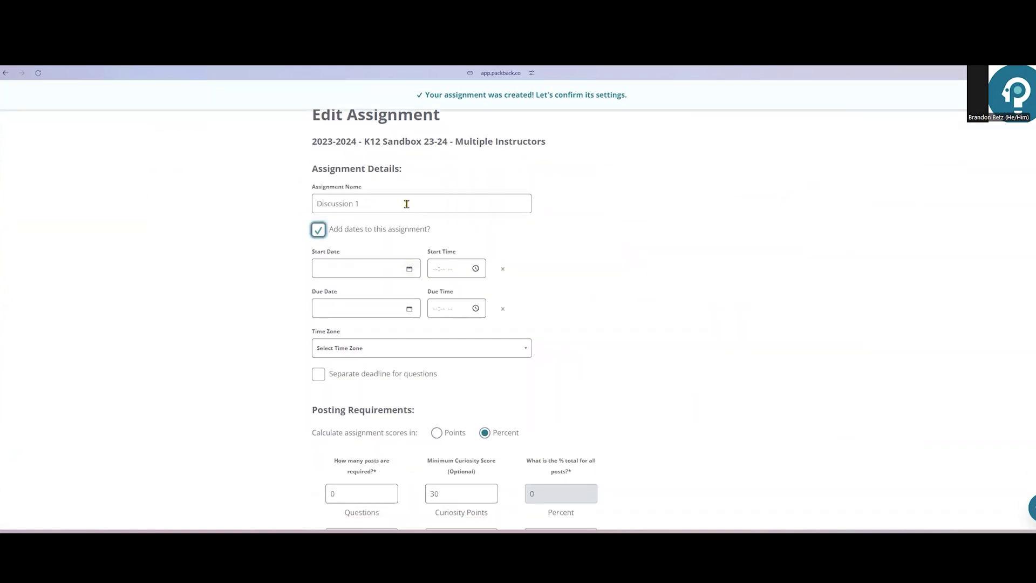
click(410, 270)
click(396, 407)
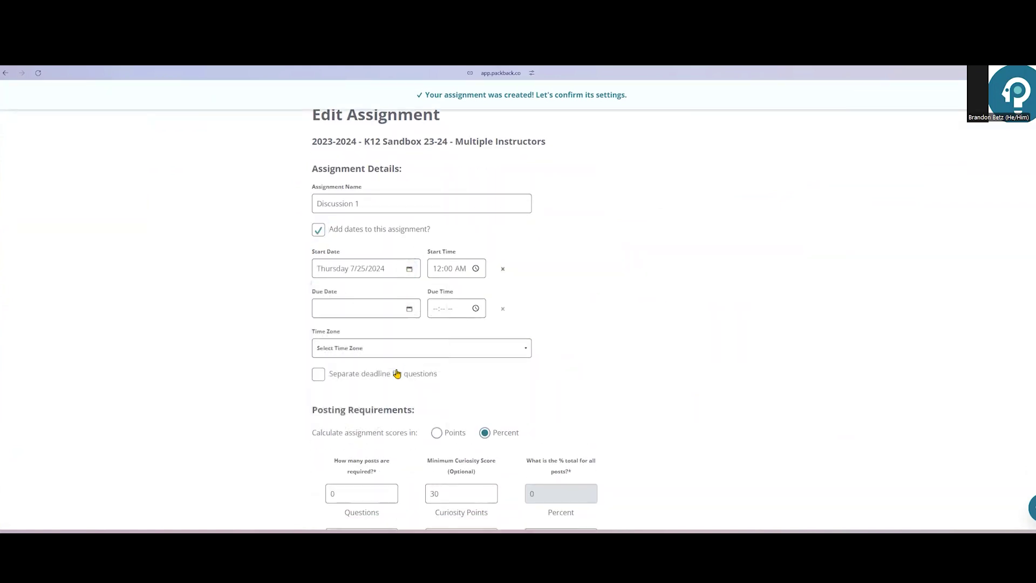
click(410, 309)
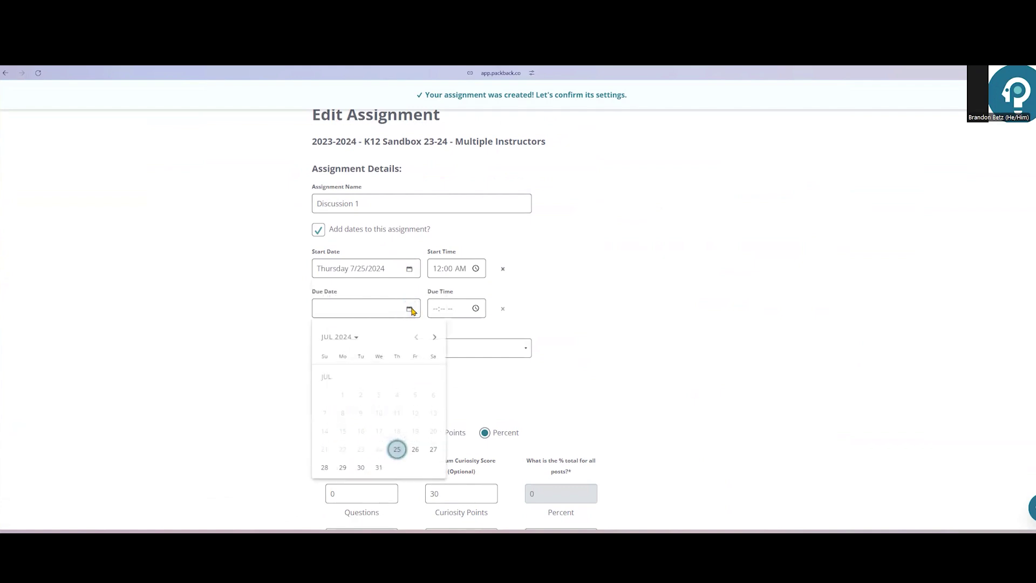
click(379, 468)
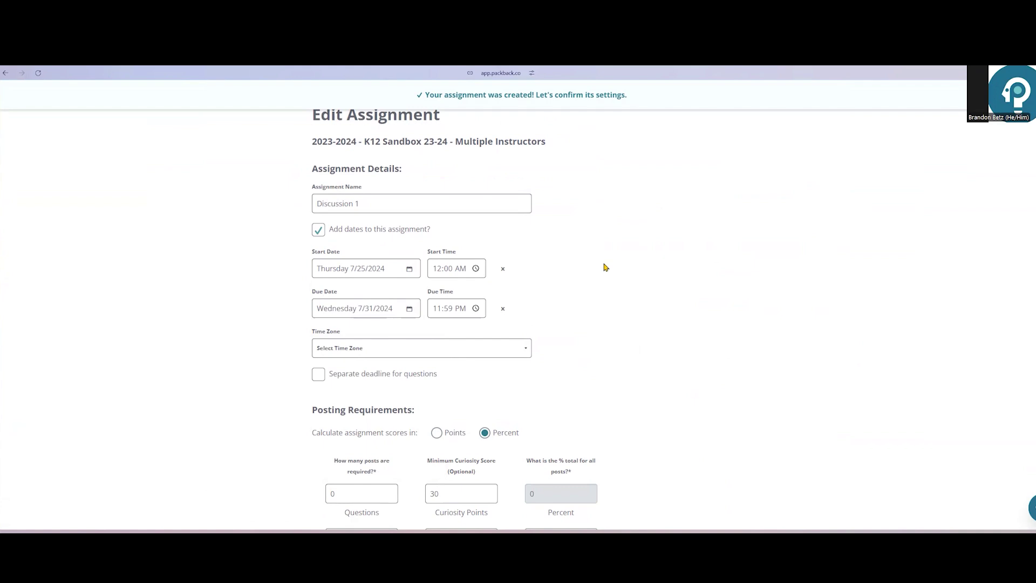
scroll(605, 267, down, 2)
scroll(606, 267, up, 2)
- Set Discussion 1's posting requirements to 1 question and 2 responses
scroll(410, 410, down, 2)
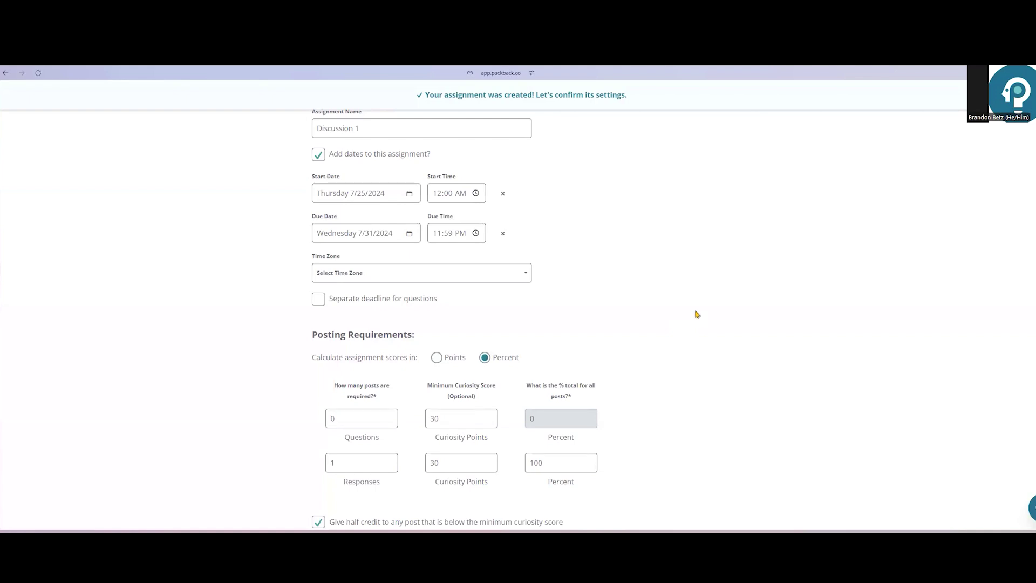
scroll(696, 314, down, 1)
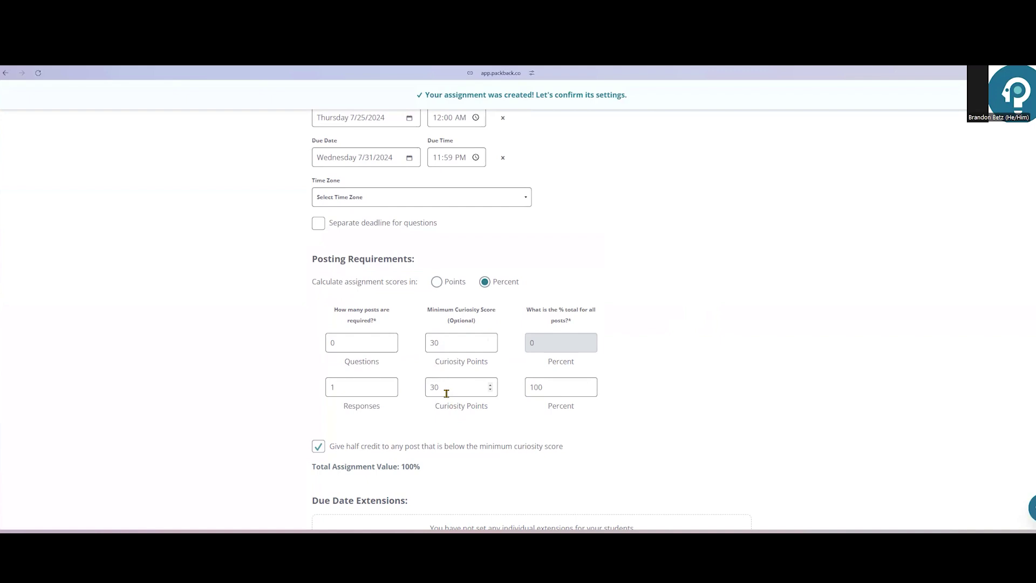
double_click(349, 344)
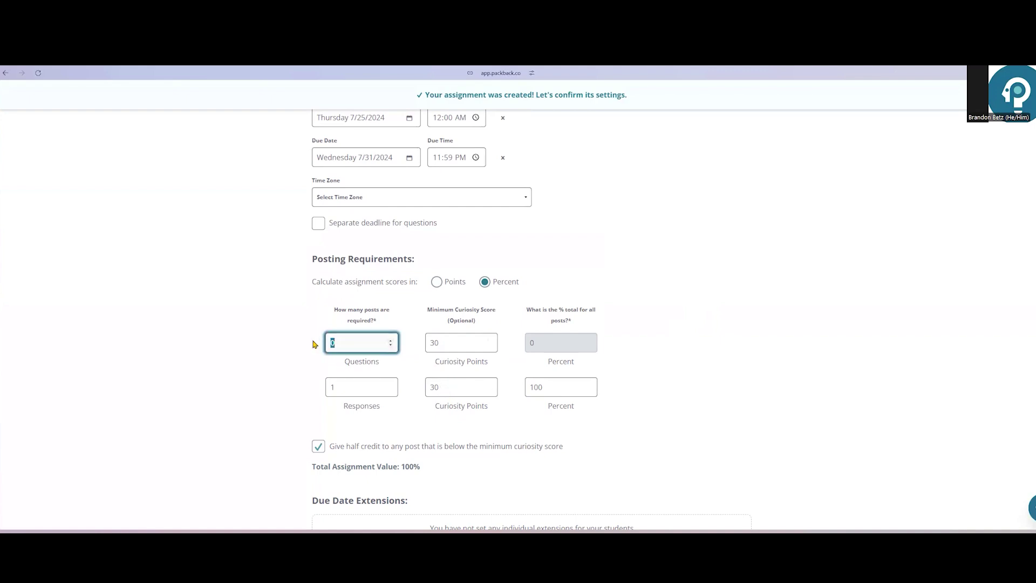
text(1)
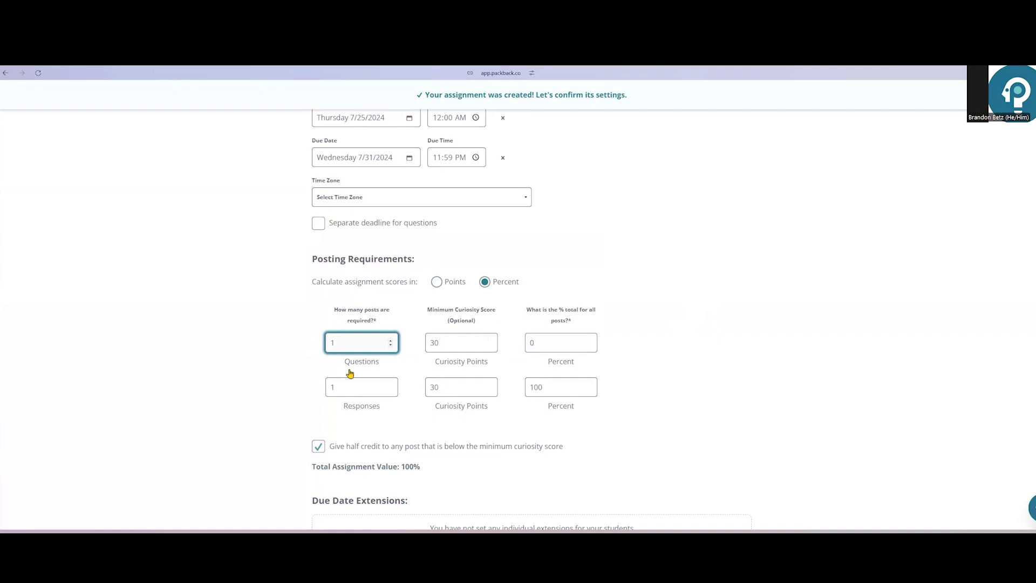
click(353, 386)
key(BackSpace)
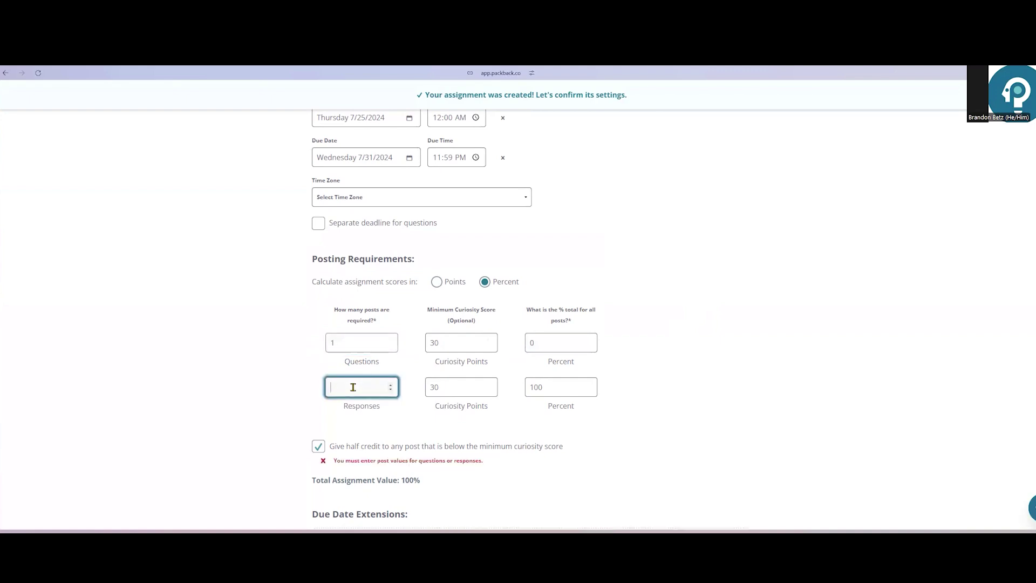
text(2)
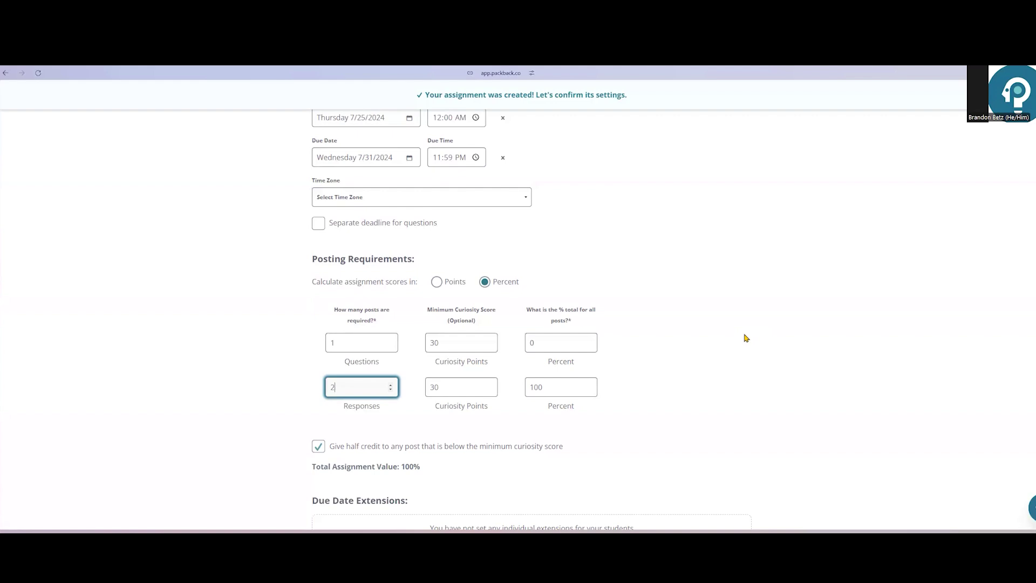
scroll(747, 336, up, 2)
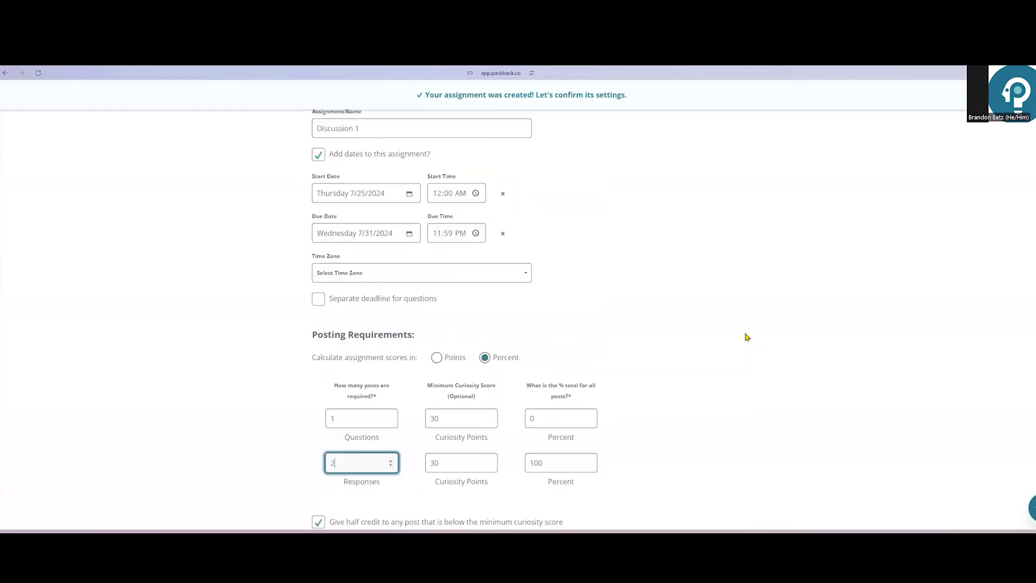
- Enable a separate question deadline and set it to July 26, 2024
click(318, 299)
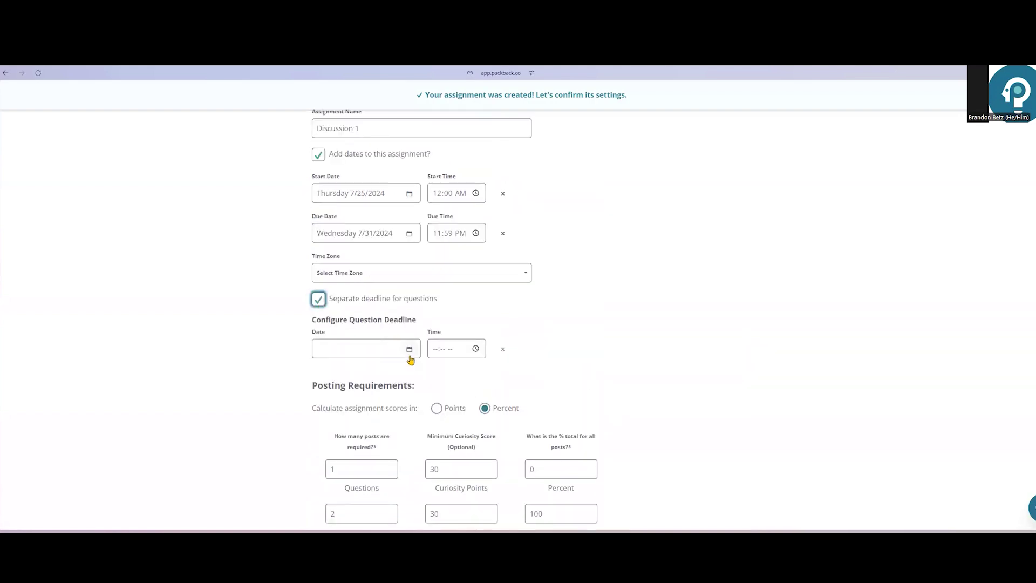
click(409, 349)
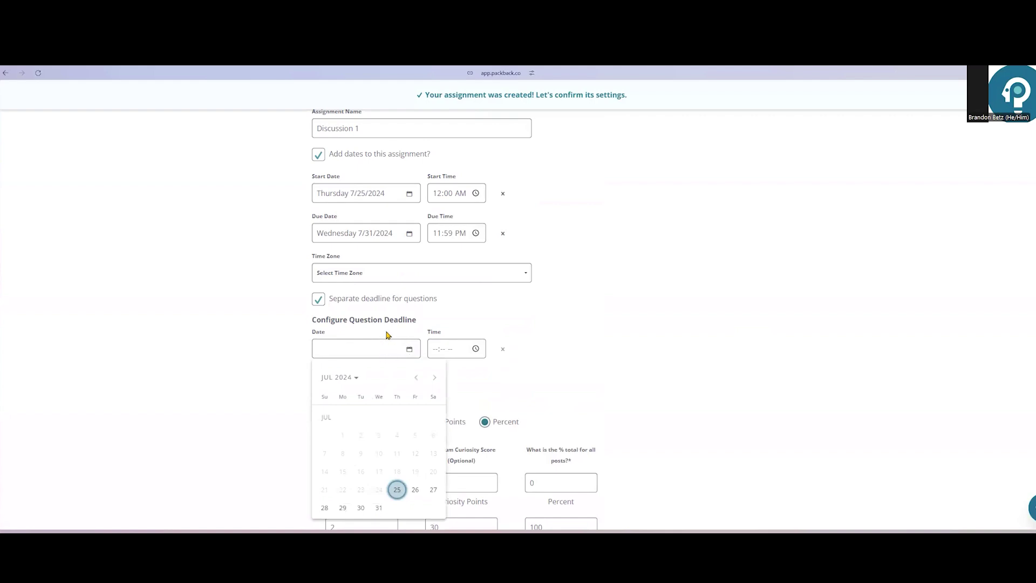
scroll(386, 335, down, 1)
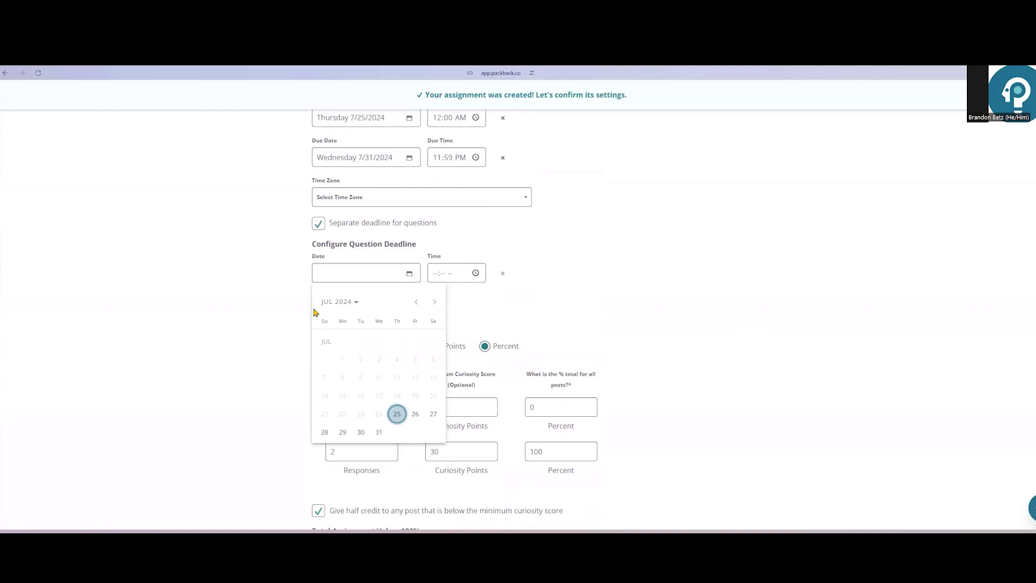
click(380, 278)
click(409, 273)
click(416, 414)
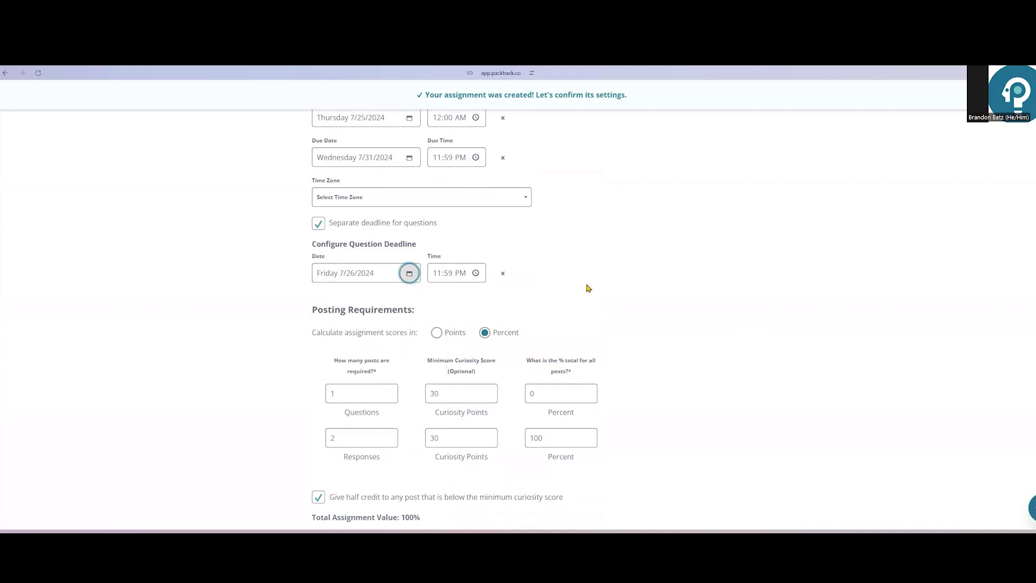
- Set question and response weights to 50% each, totaling 100%
scroll(648, 277, down, 2)
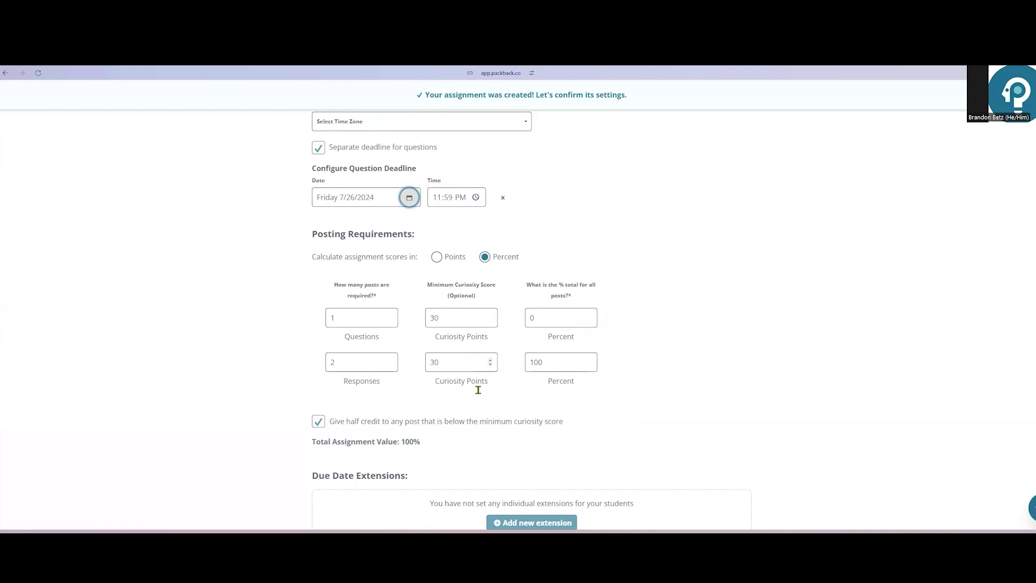
scroll(724, 346, down, 1)
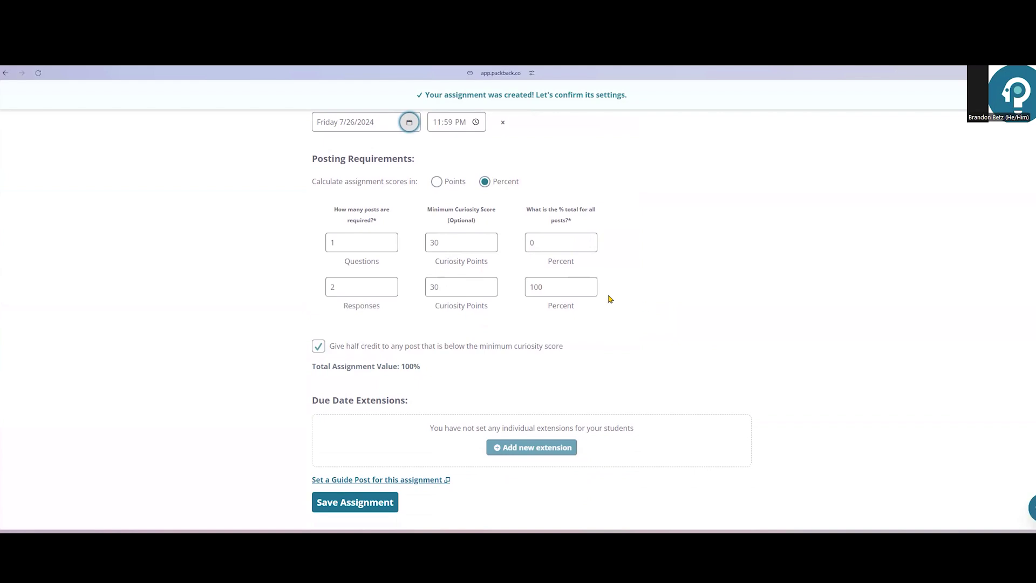
click(452, 238)
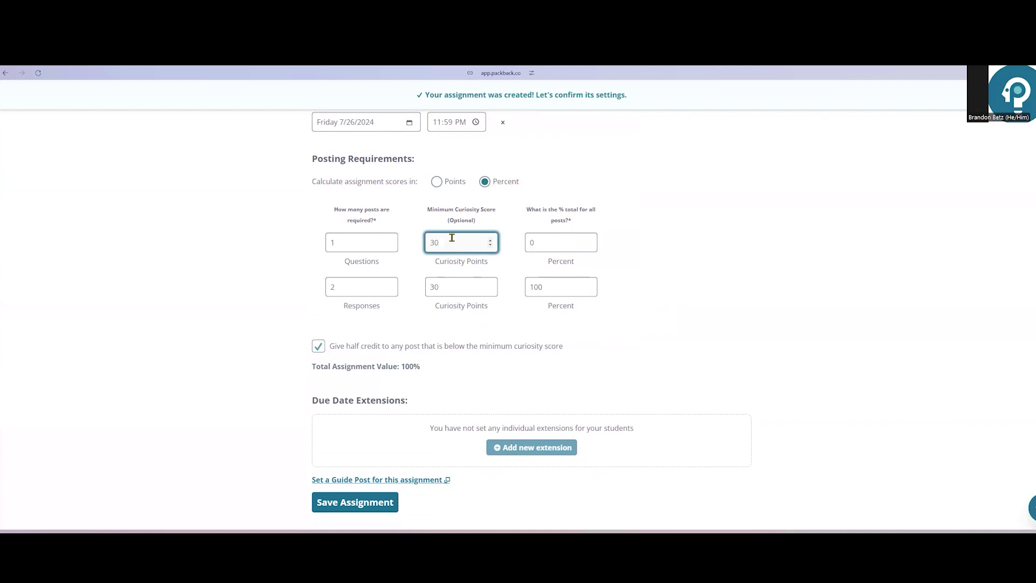
key(Tab)
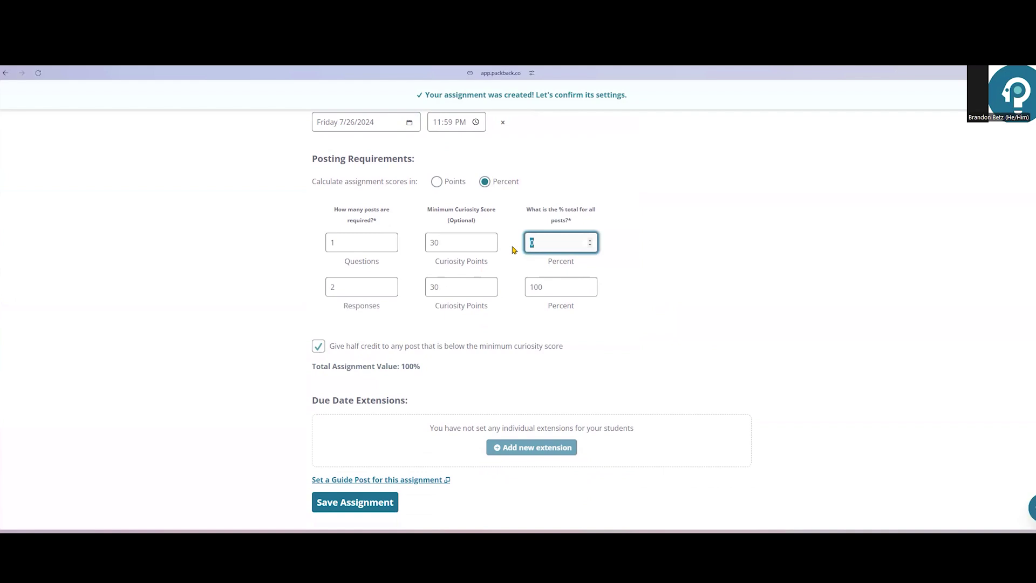
text(50)
click(539, 291)
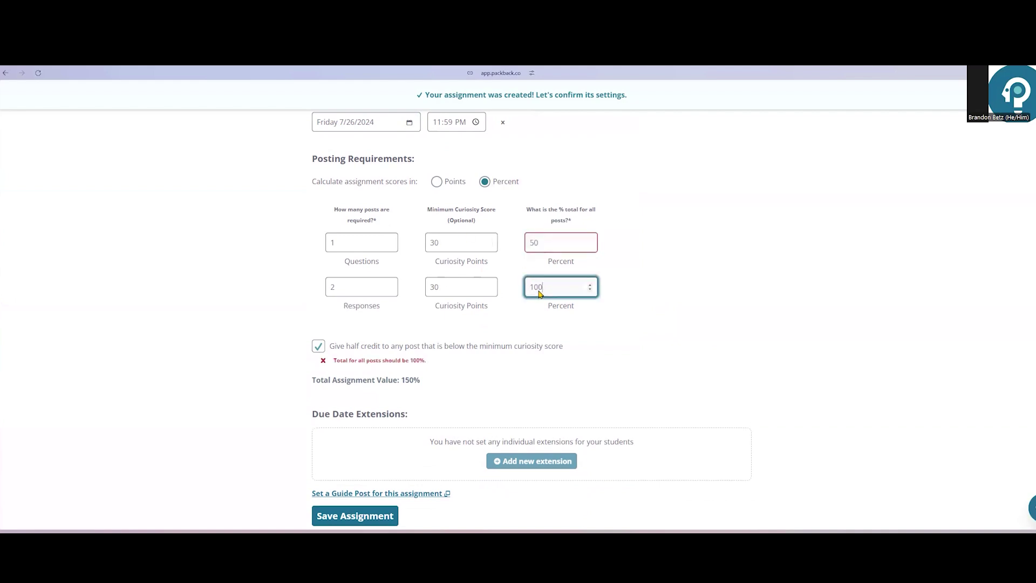
drag(540, 291, 522, 289)
text(50)
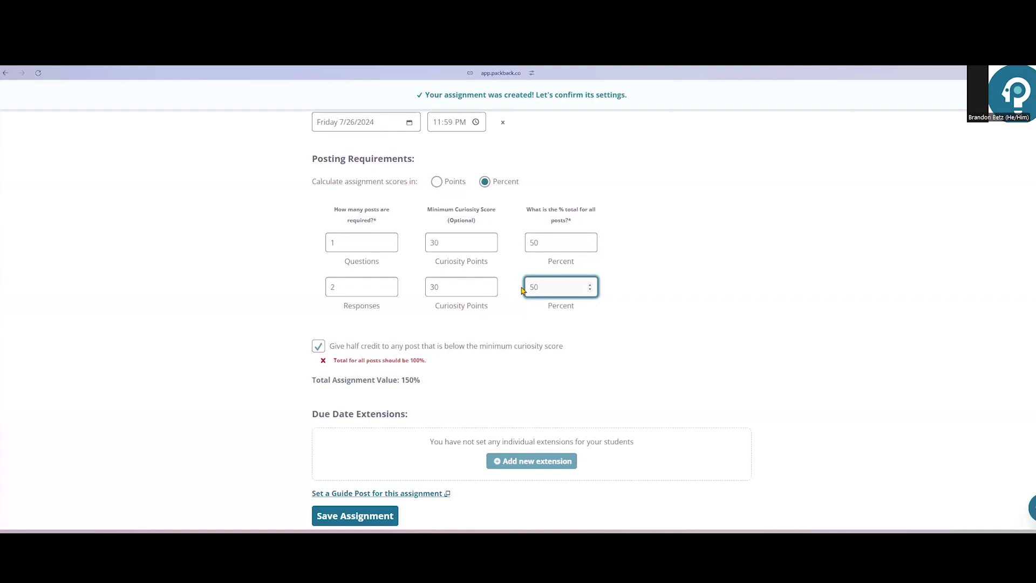
click(680, 288)
scroll(680, 289, down, 2)
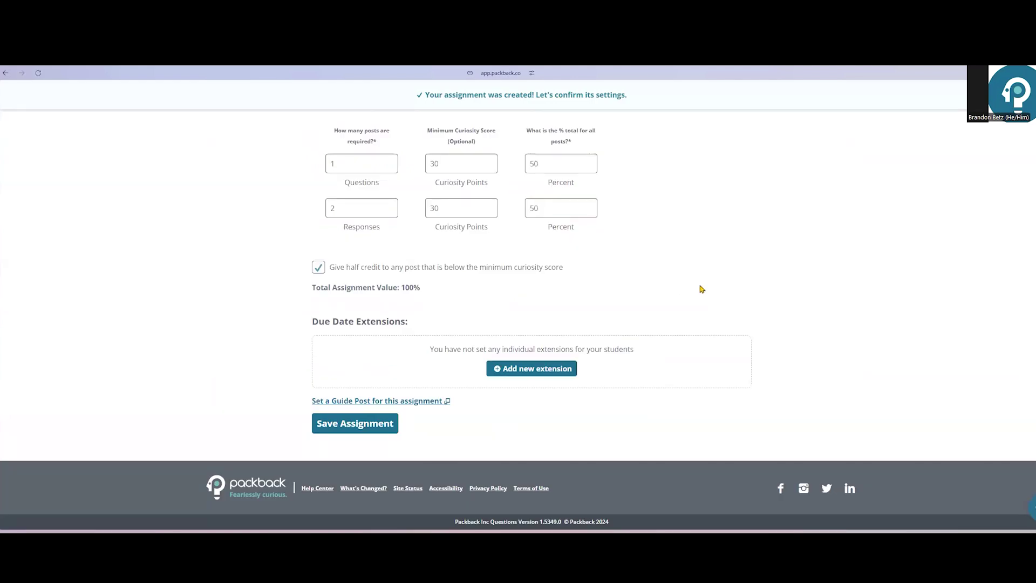
- Go to the Set a Guide Post form for this assignment
click(538, 367)
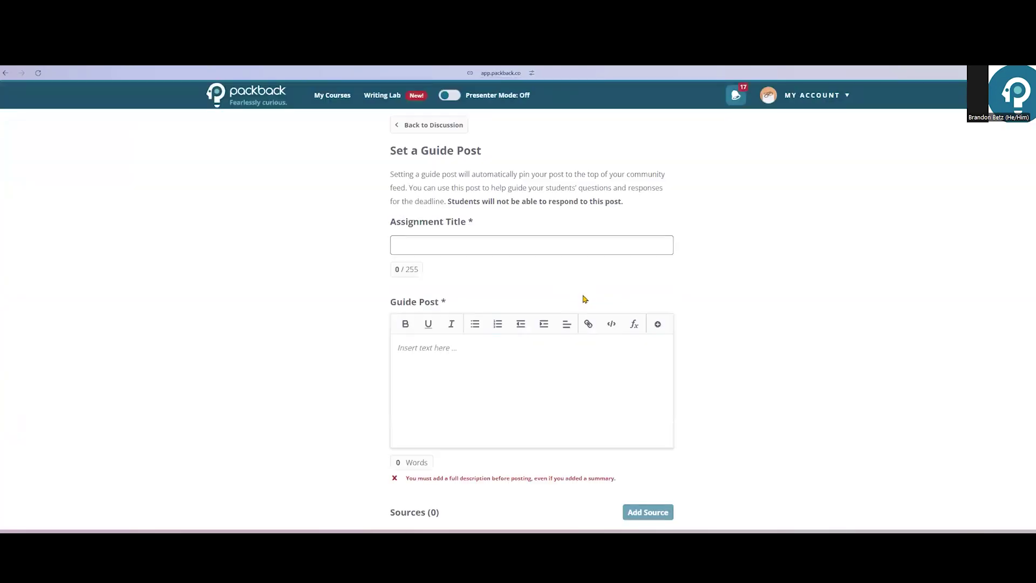
- Title the guide post 'Romeo and Juliet'
scroll(552, 286, down, 1)
scroll(539, 275, down, 1)
click(526, 254)
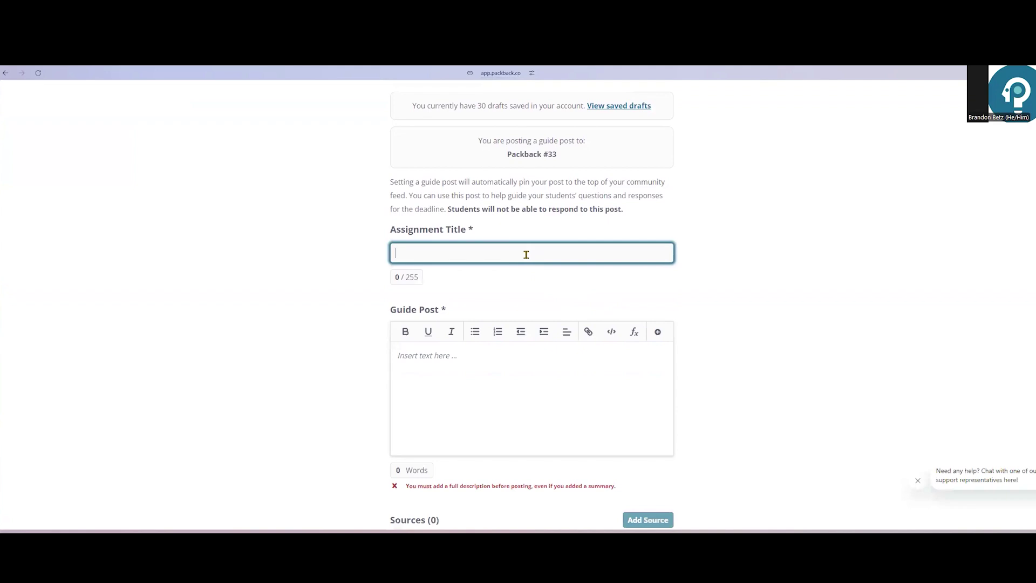
text(Romeo and Juliet)
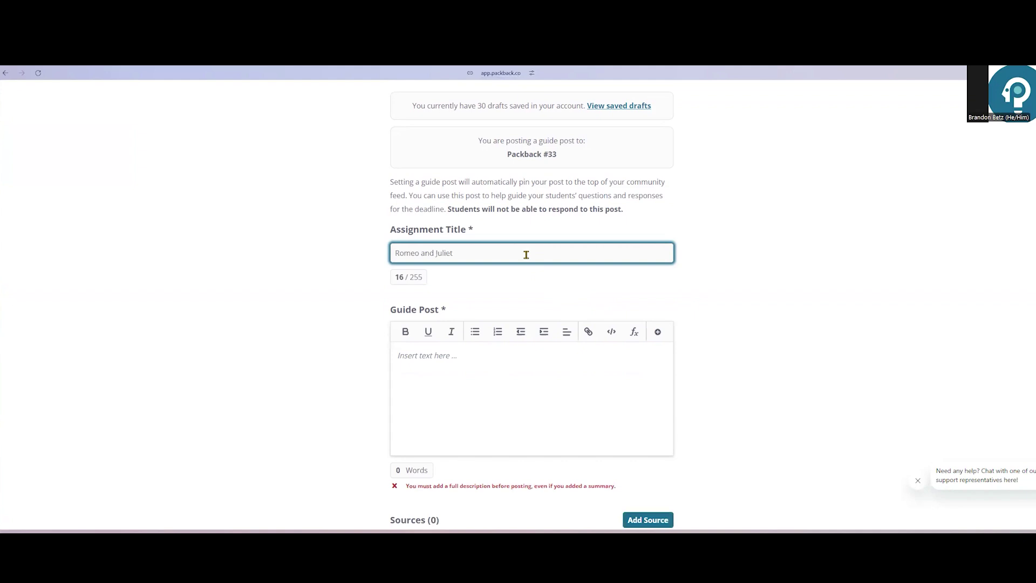
- Write the guide post body asking for 1 Act 1 question and responses to classmates
scroll(614, 263, down, 1)
scroll(614, 264, down, 1)
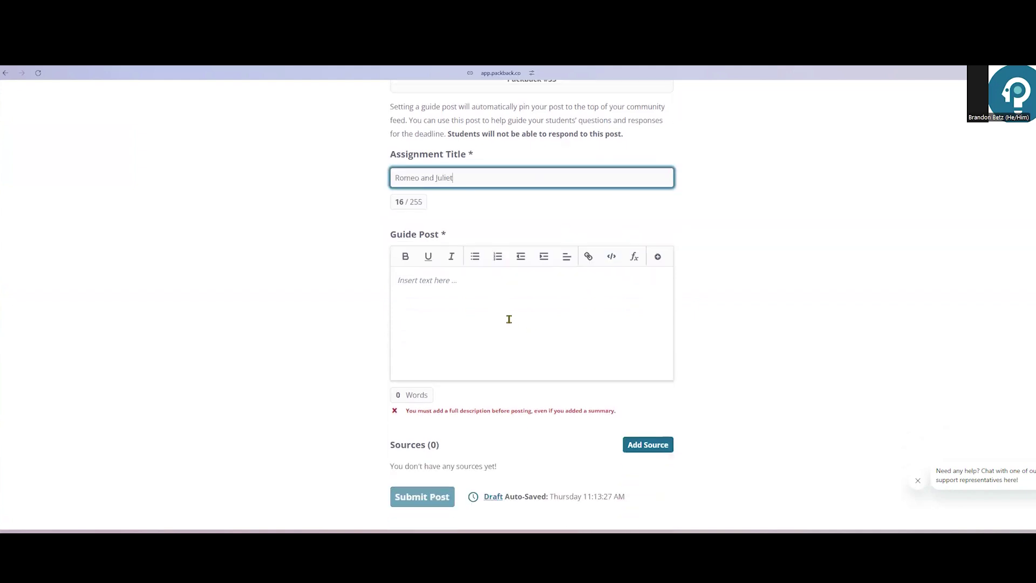
click(507, 320)
text(You'r)
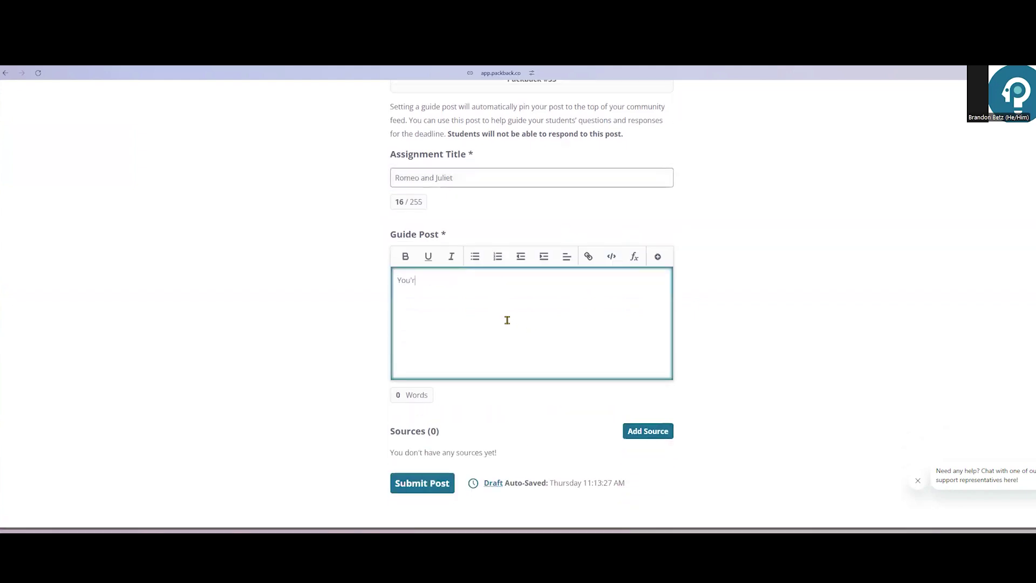
text(e responsible for asking 1 question about Act 1 o)
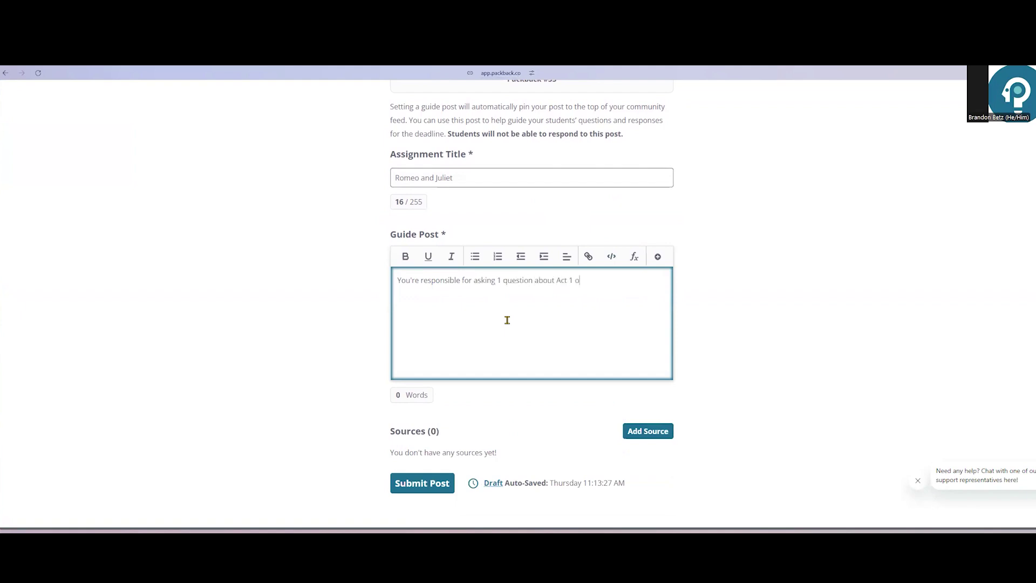
text(f Romeo and Juliet, and responding to t)
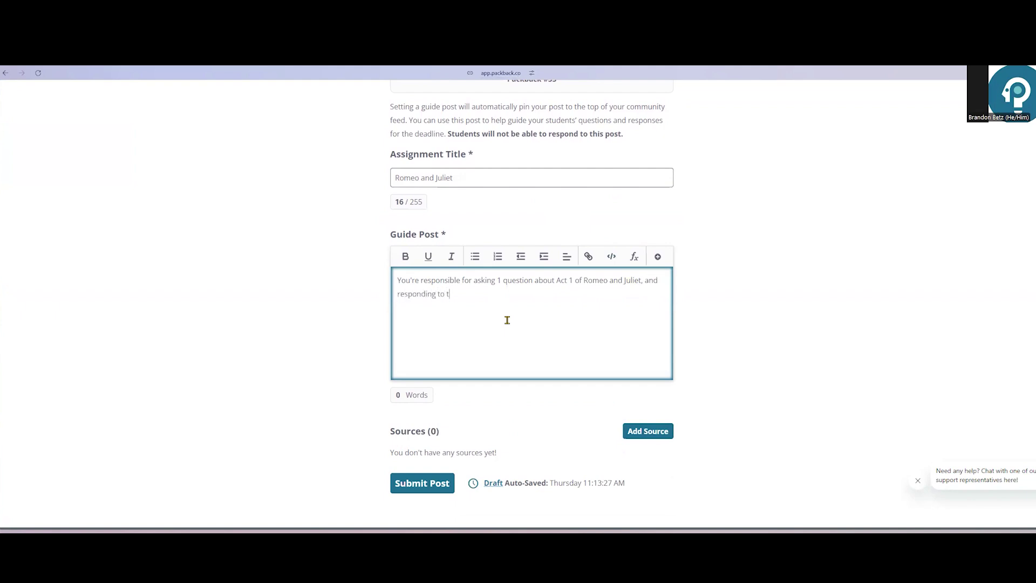
text(wo of your classmates' question)
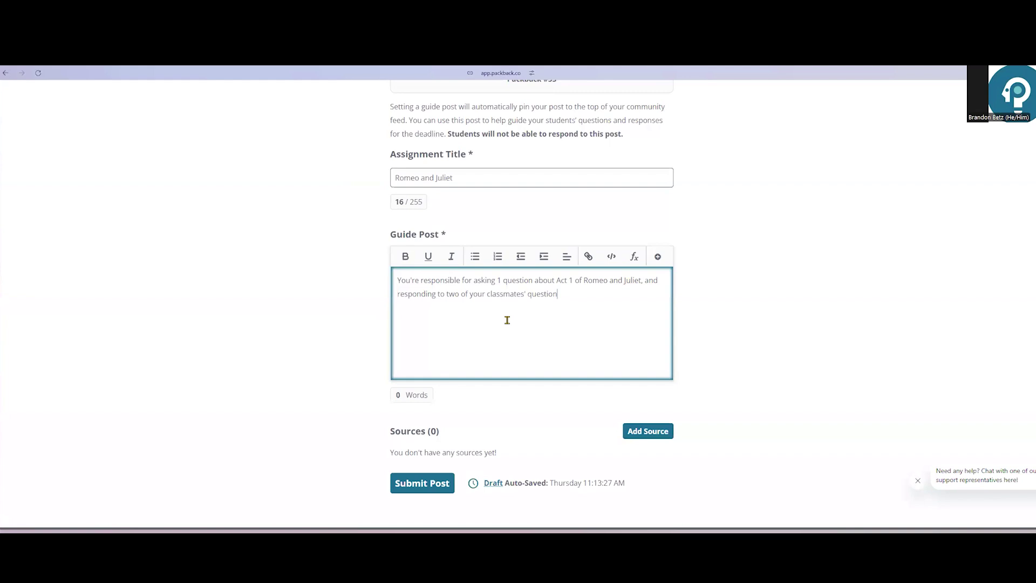
text(s by the end of the deadline.)
scroll(708, 346, down, 2)
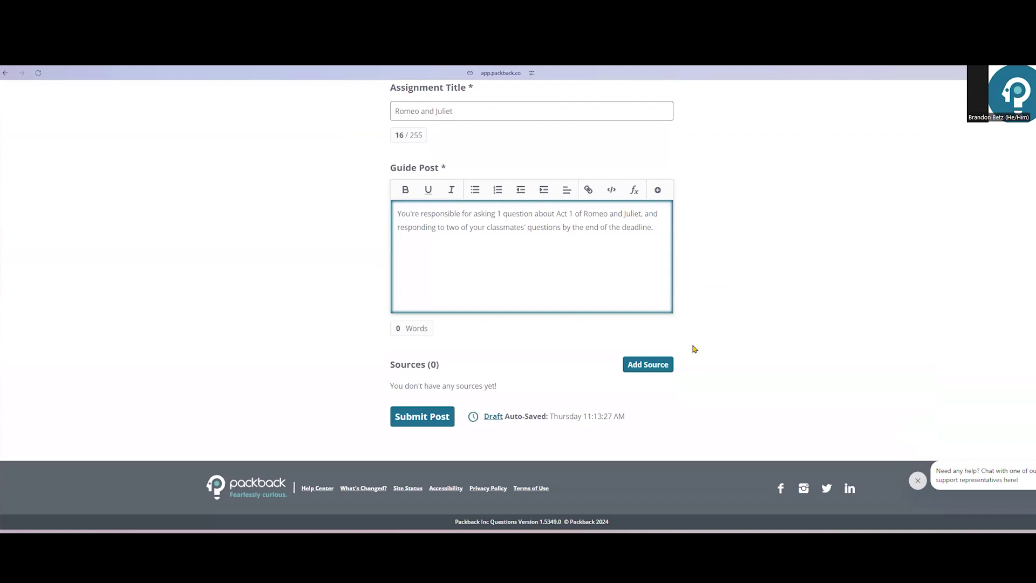
scroll(705, 332, up, 5)
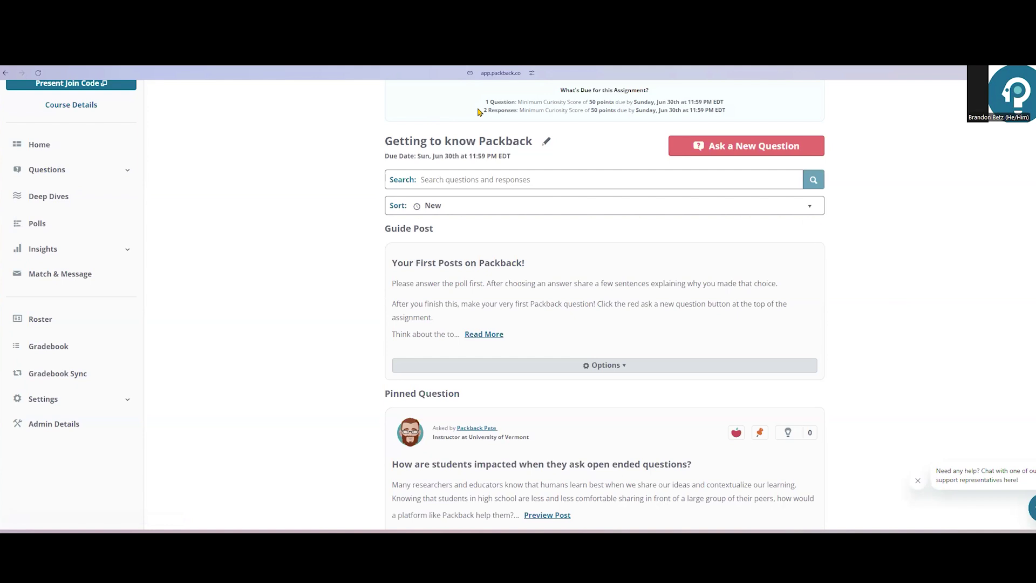
- Highlight the What's Due requirements, then launch Ask a New Question
drag(478, 108, 755, 111)
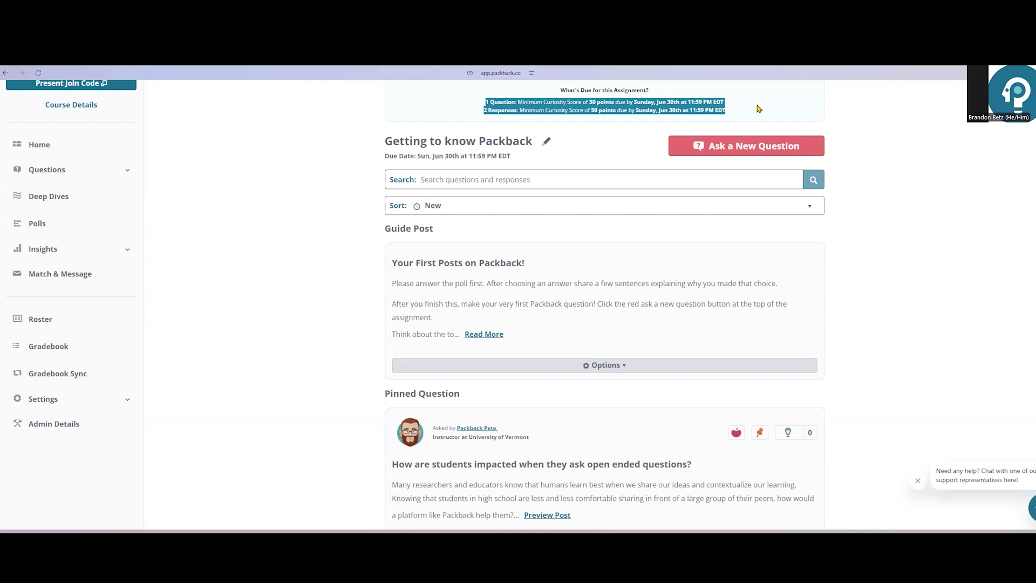
click(757, 109)
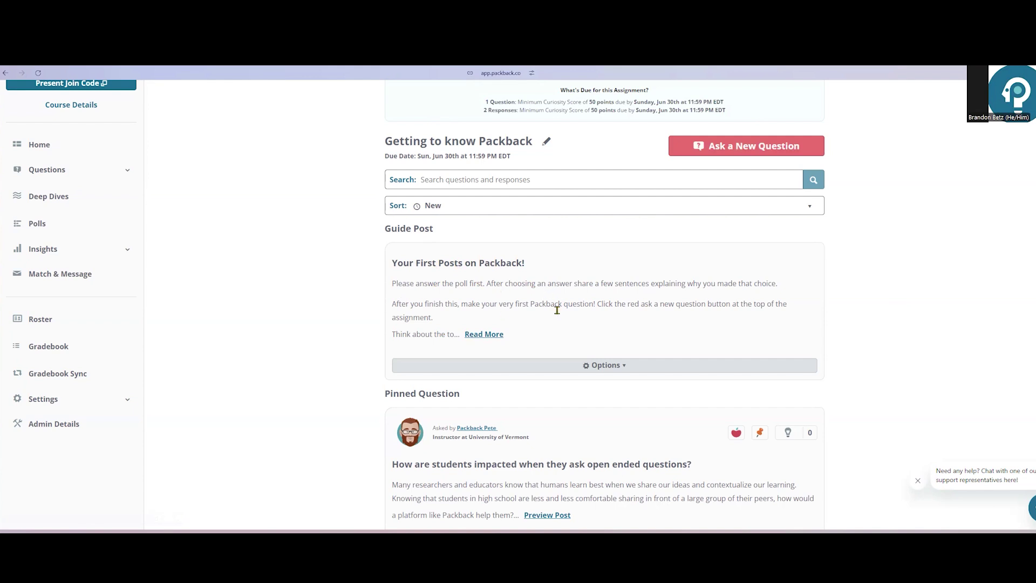
click(721, 148)
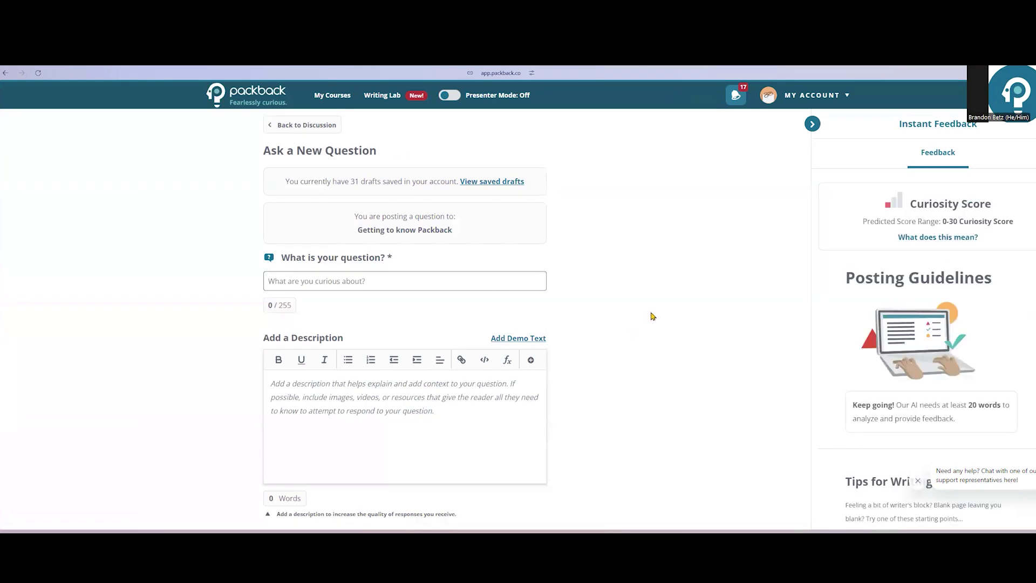
- Insert demo text 'What is Packback's Instant Feedback?' and view its 71-100 Curiosity Score feedback
click(520, 339)
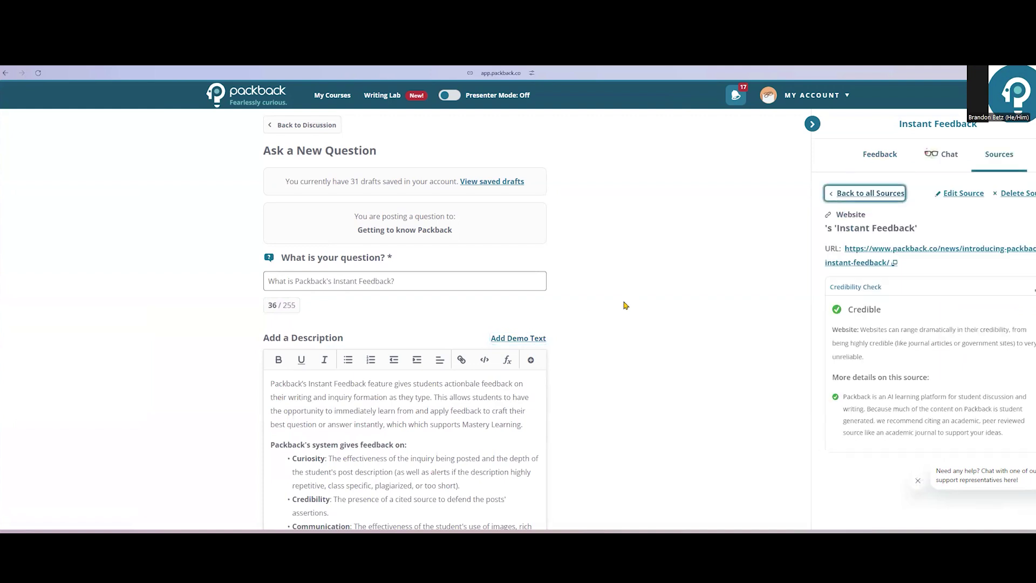
scroll(624, 306, down, 2)
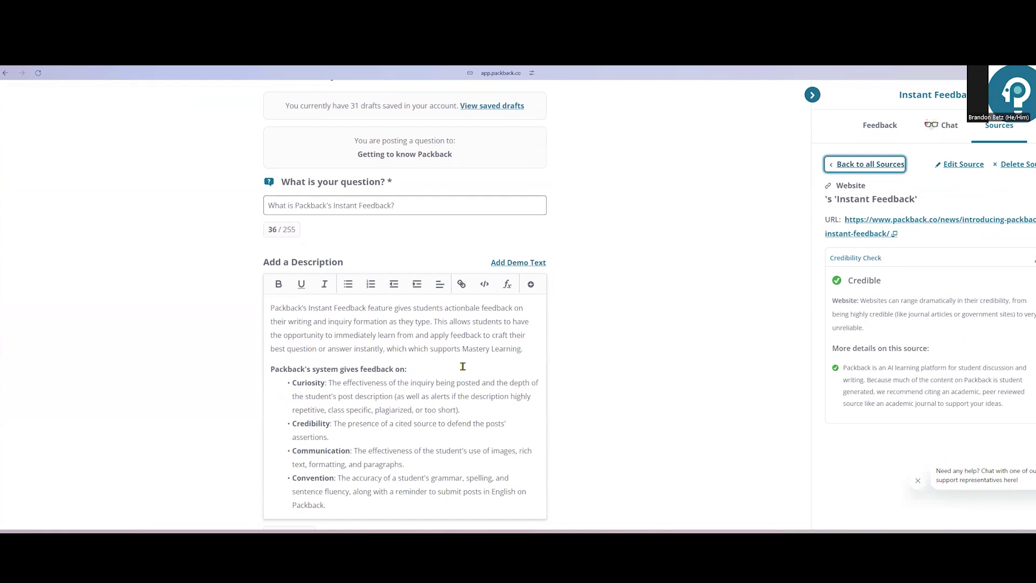
click(879, 130)
scroll(897, 262, down, 1)
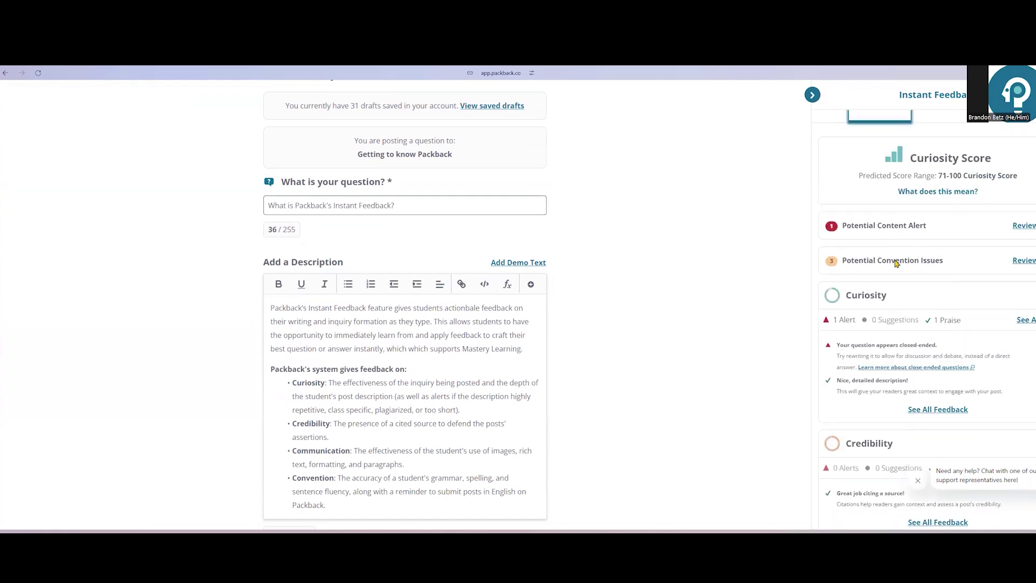
scroll(894, 262, down, 1)
scroll(678, 309, down, 1)
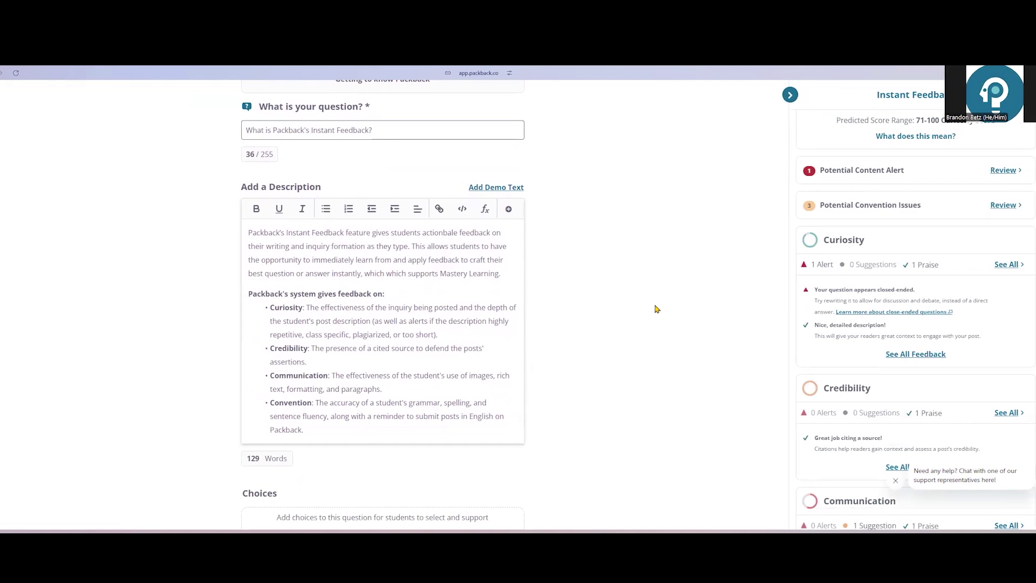
scroll(930, 197, up, 2)
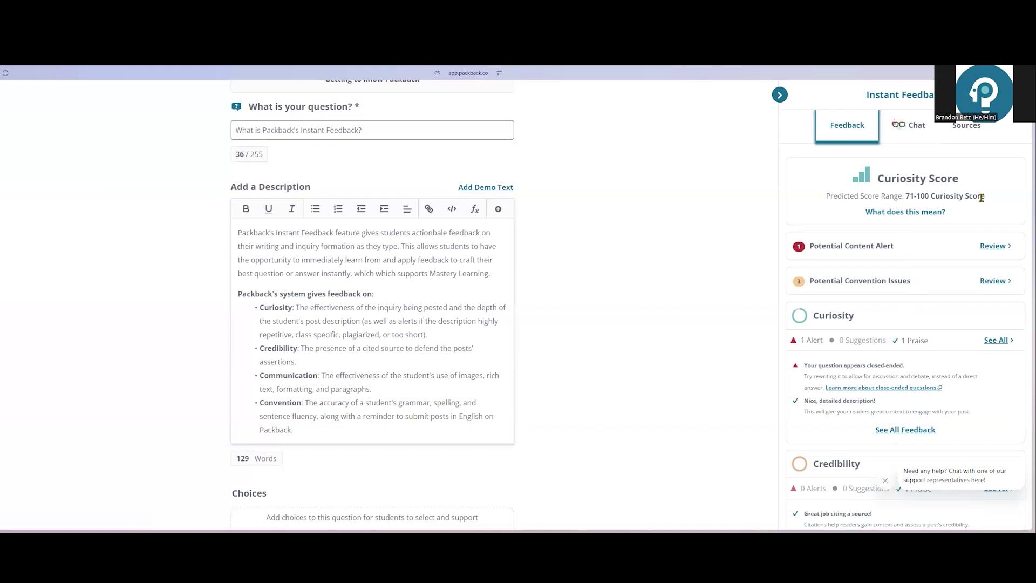
drag(996, 200, 823, 201)
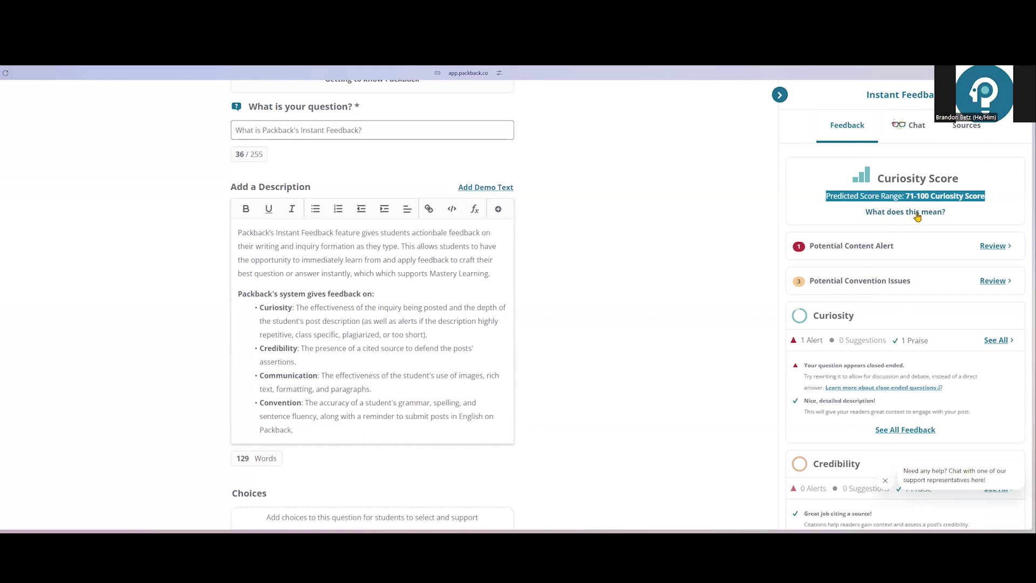
scroll(912, 219, down, 1)
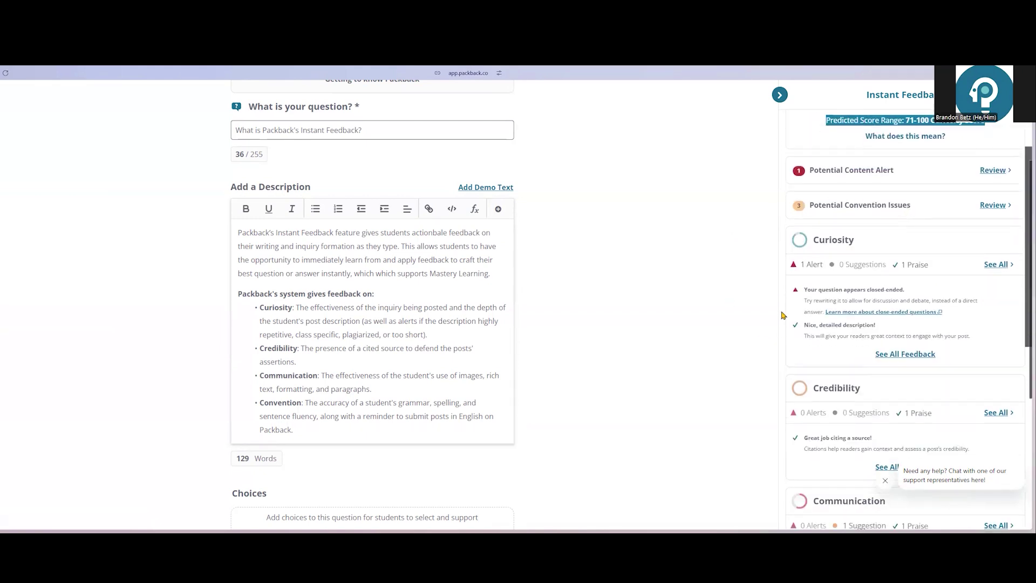
click(742, 270)
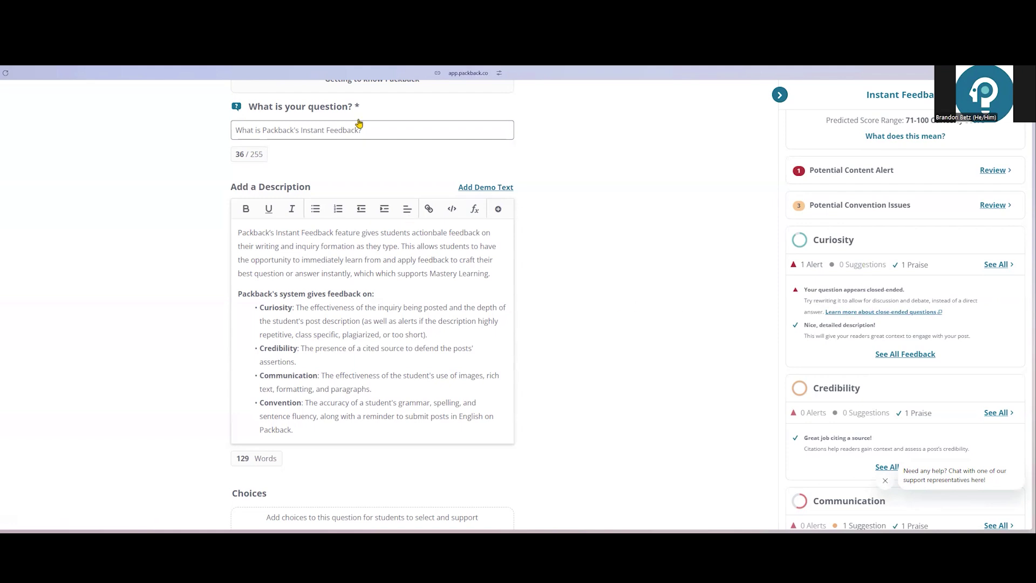
- Replace the question text with 'How does instant feedback support my learning?', correcting the typo
triple_click(372, 130)
text(How doe sit)
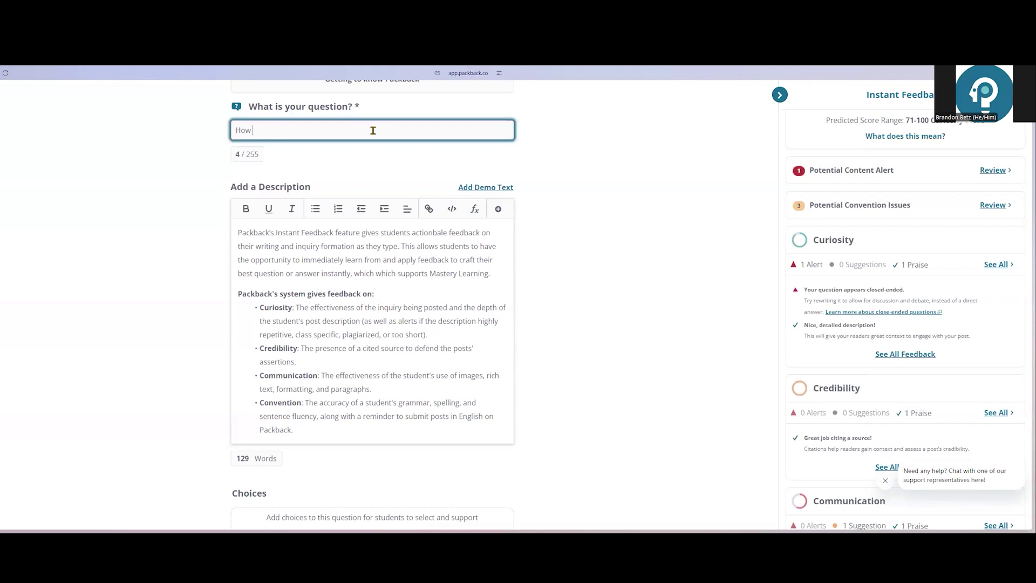
key(BackSpace)
key(BackSpace)
key(BackSpace)
key(BackSpace)
text(s instant feedback support my s)
text(earning?)
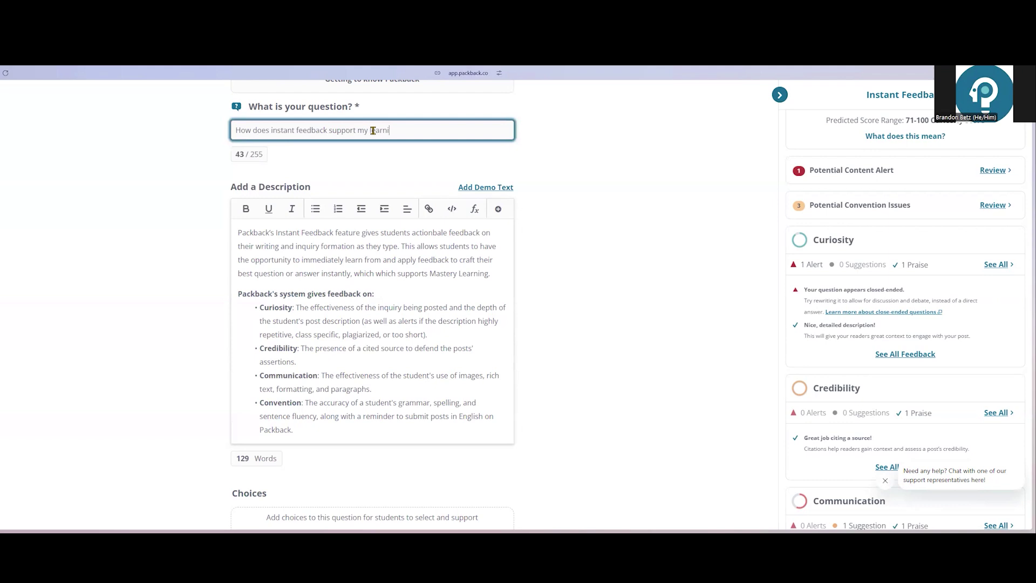
click(454, 367)
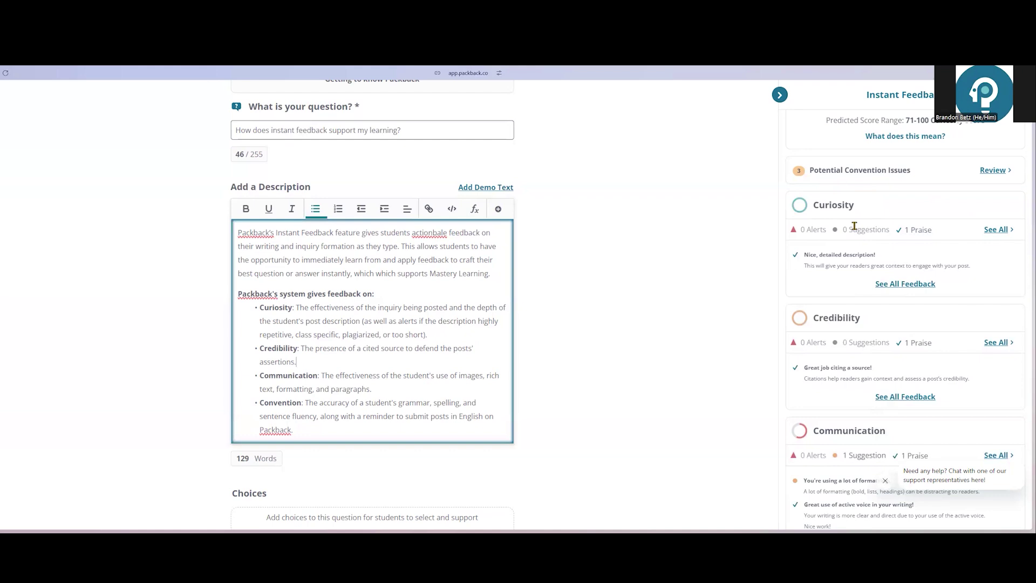
- Show the Sources view listing the single cited Instant Feedback article, rated Credible
scroll(854, 226, down, 3)
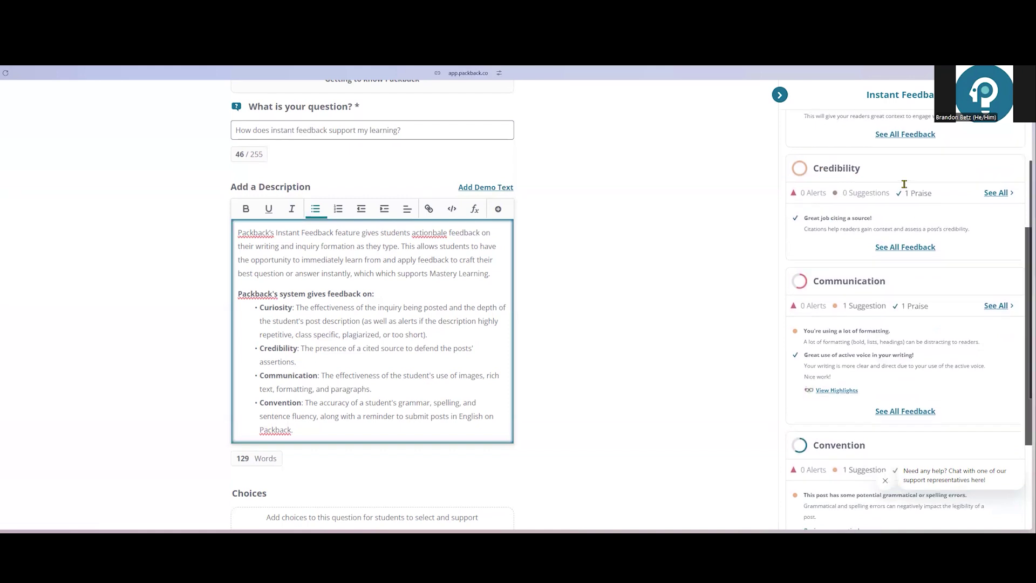
scroll(904, 184, up, 5)
click(950, 135)
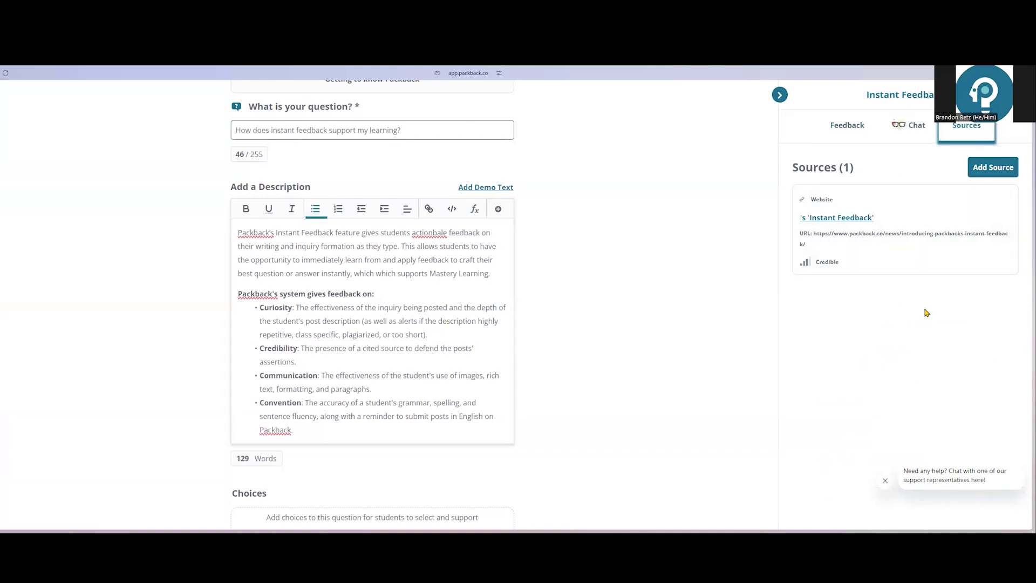
scroll(667, 318, down, 3)
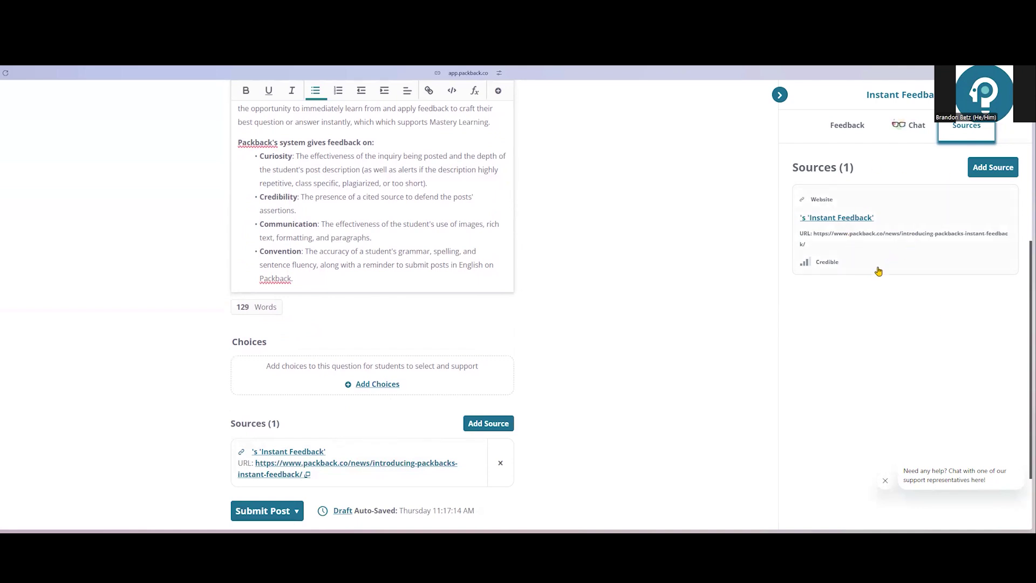
- Return to Feedback and scroll past Curiosity and Credibility to the Communication and Convention cards
click(841, 134)
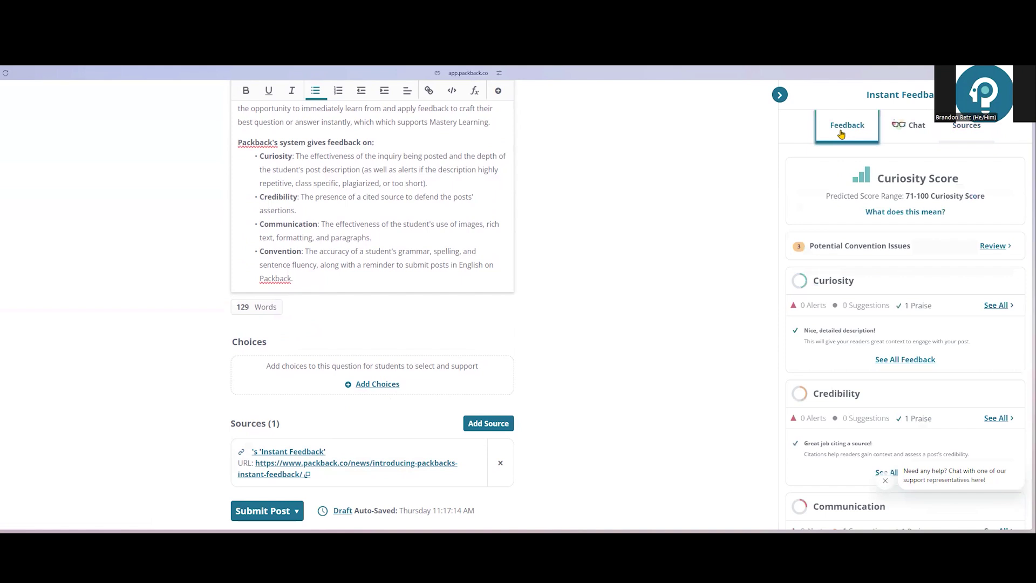
scroll(958, 284, down, 5)
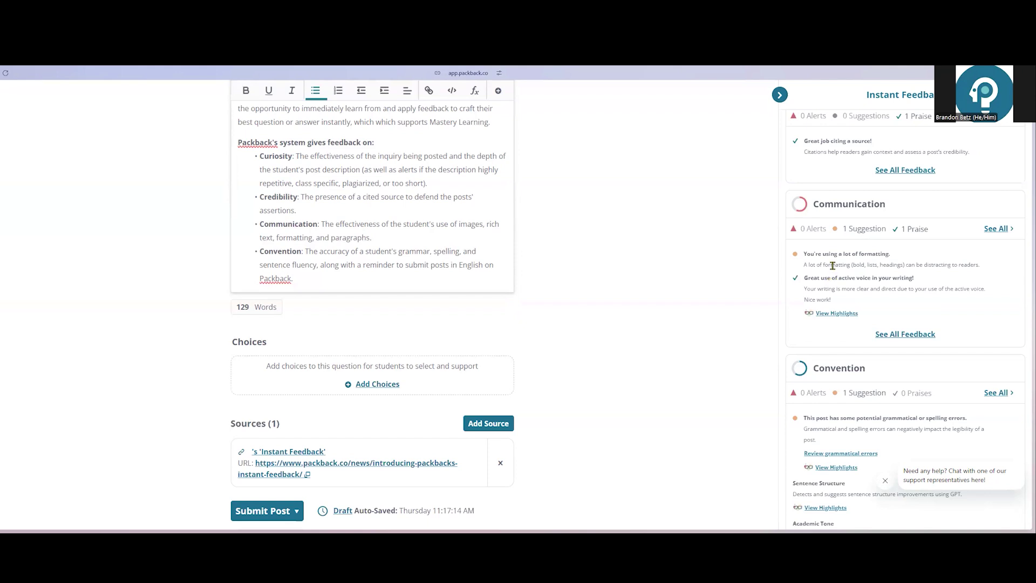
scroll(656, 263, up, 3)
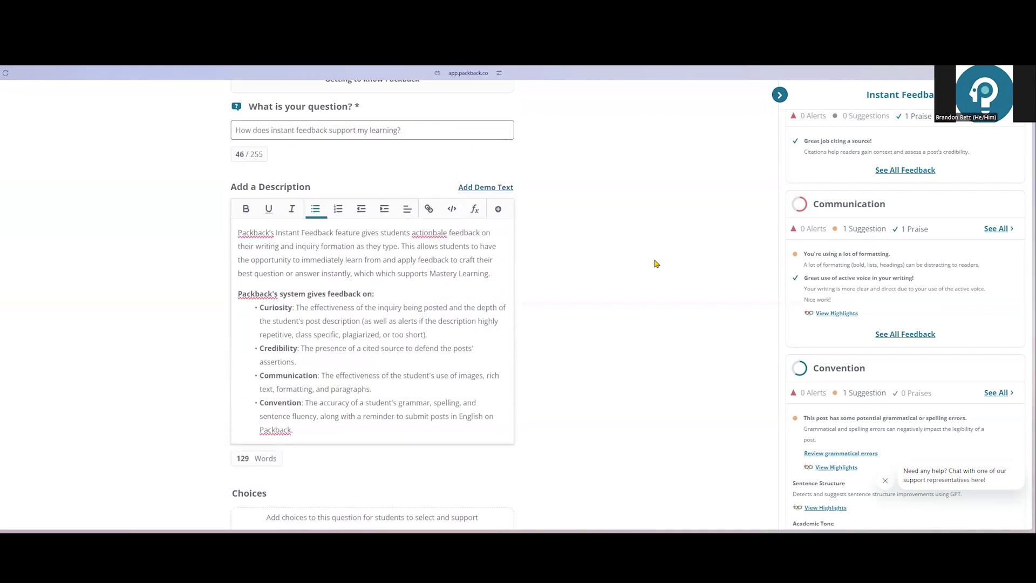
scroll(872, 326, down, 2)
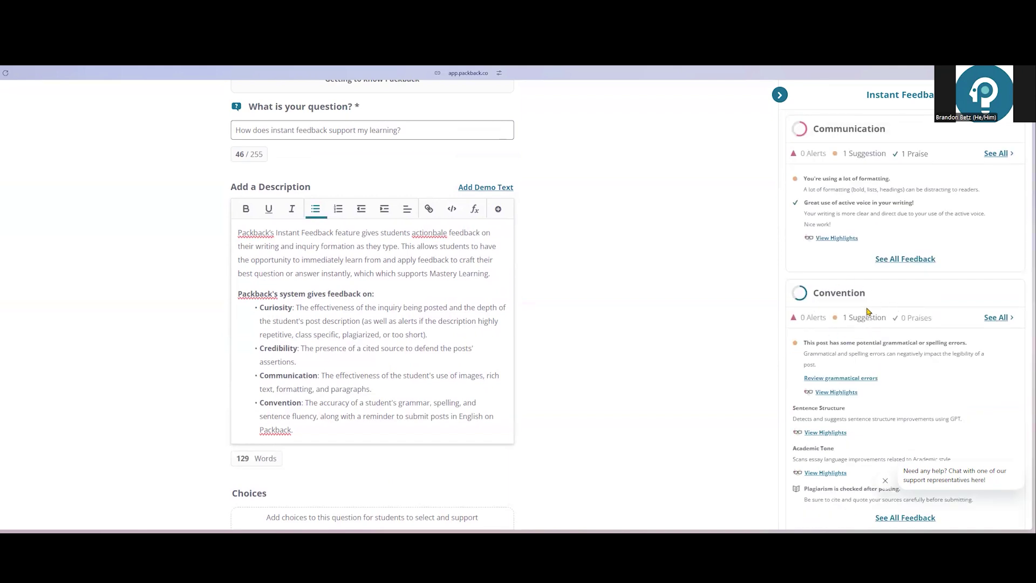
scroll(868, 311, down, 1)
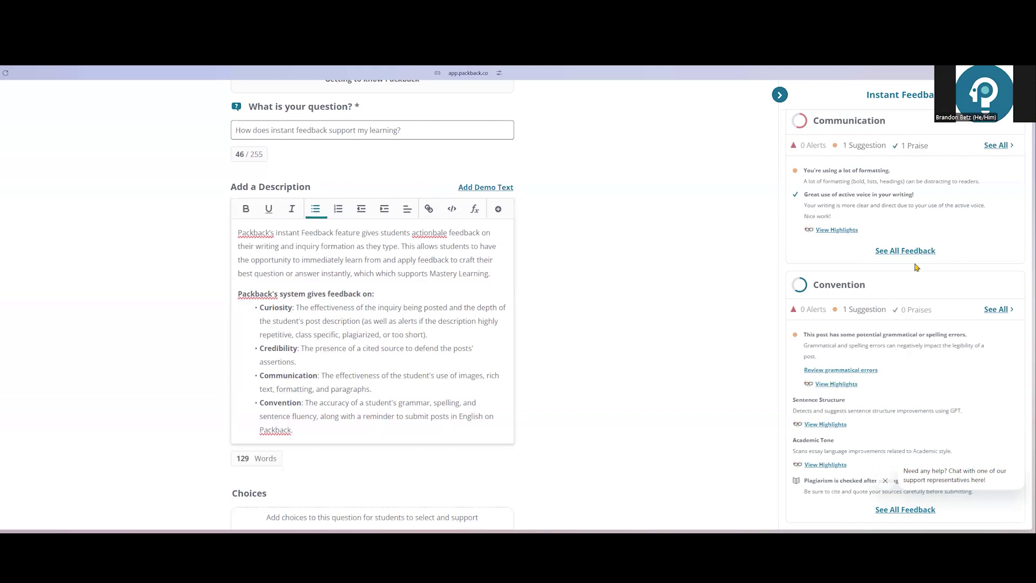
- Publish the draft to Getting to know Packback using Submit Post Now
scroll(916, 267, up, 8)
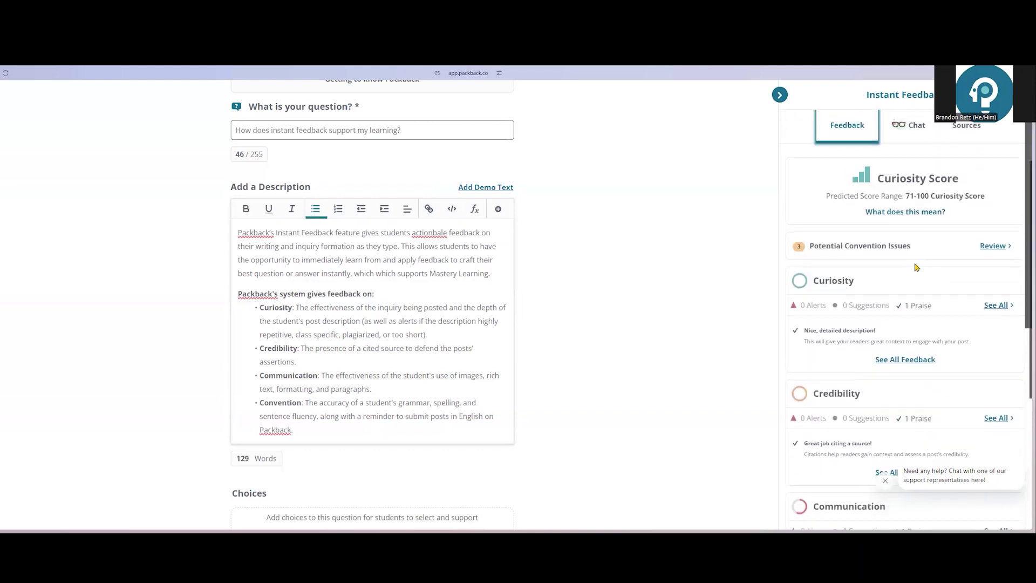
click(916, 191)
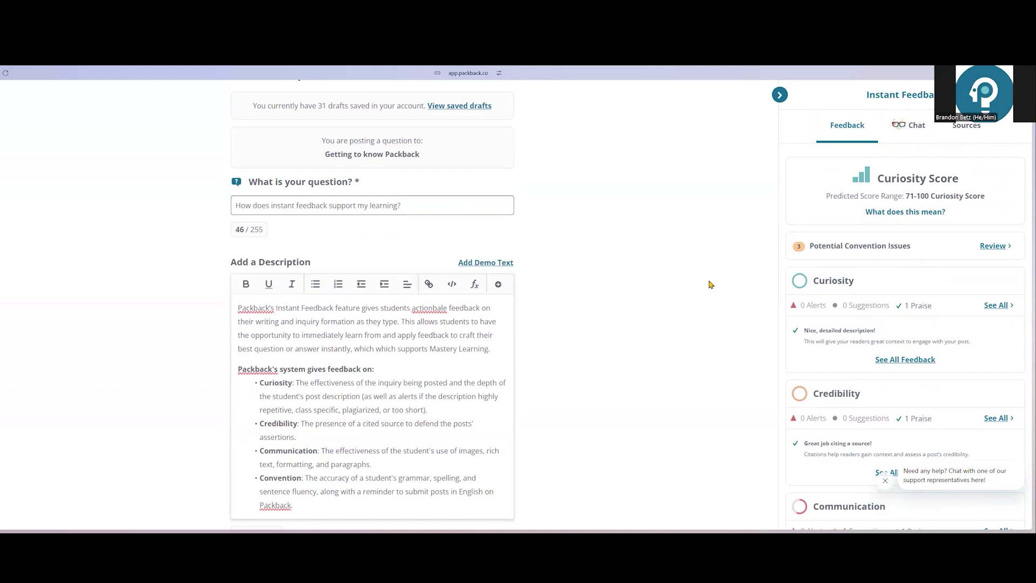
scroll(710, 285, down, 5)
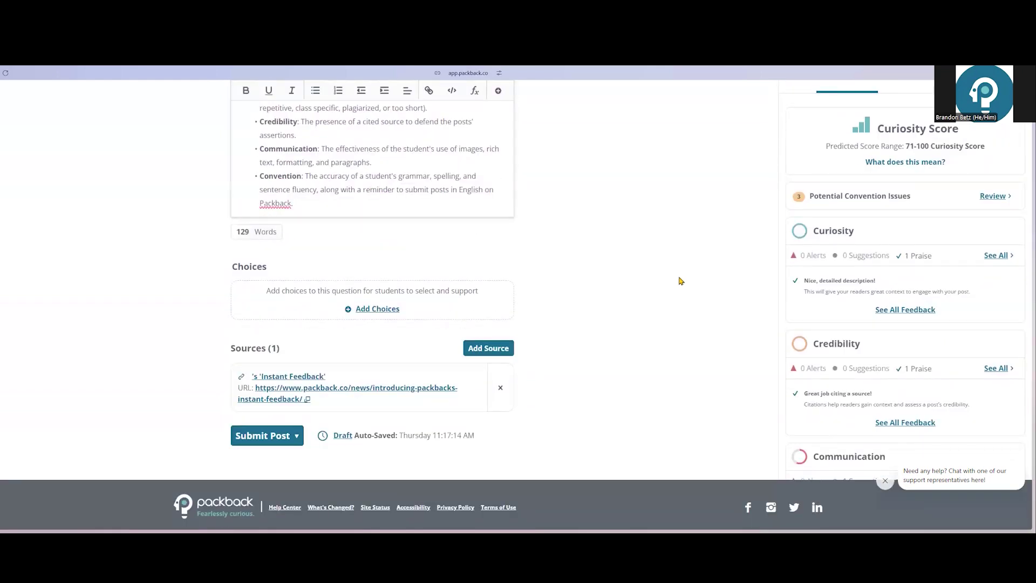
click(273, 437)
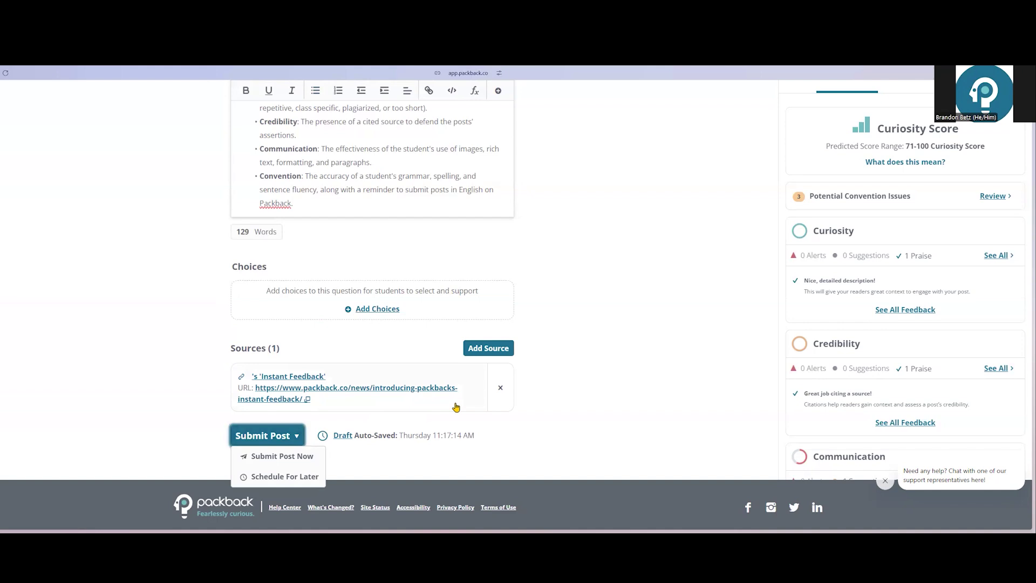
click(276, 456)
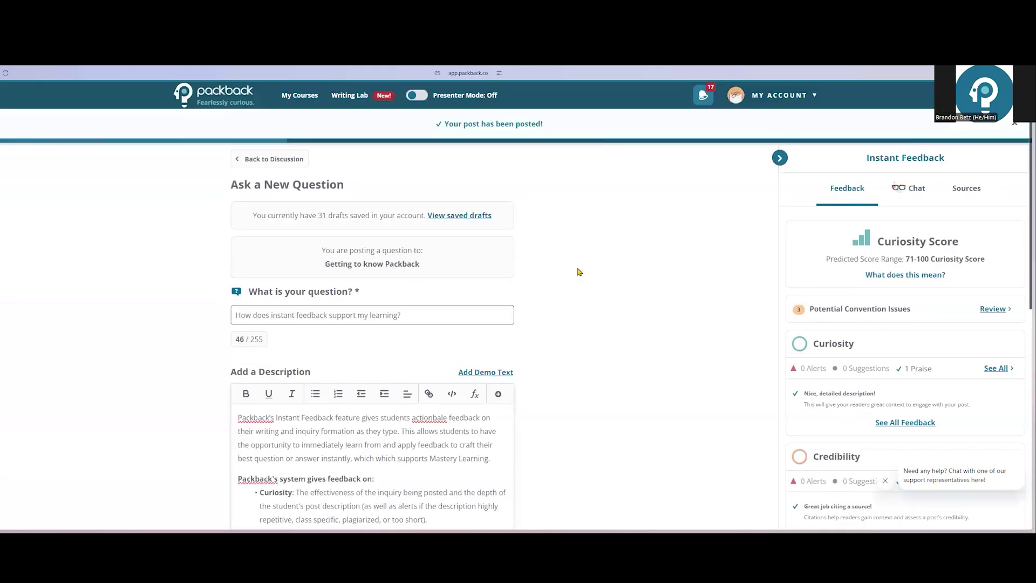
- Choose Edit from the posted question's Options menu to open the Edit Question page
scroll(576, 274, down, 2)
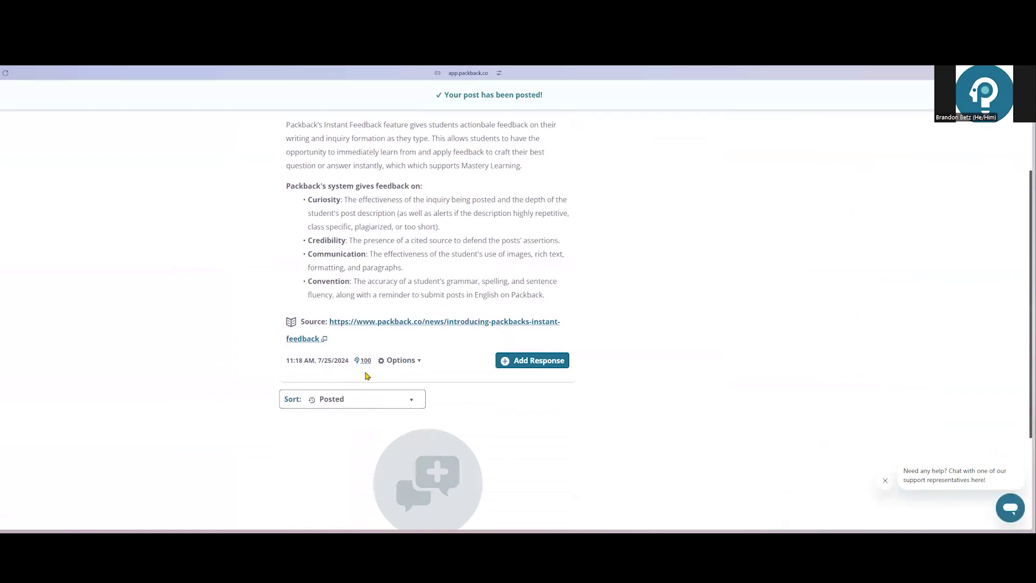
scroll(371, 379, down, 1)
scroll(372, 379, down, 2)
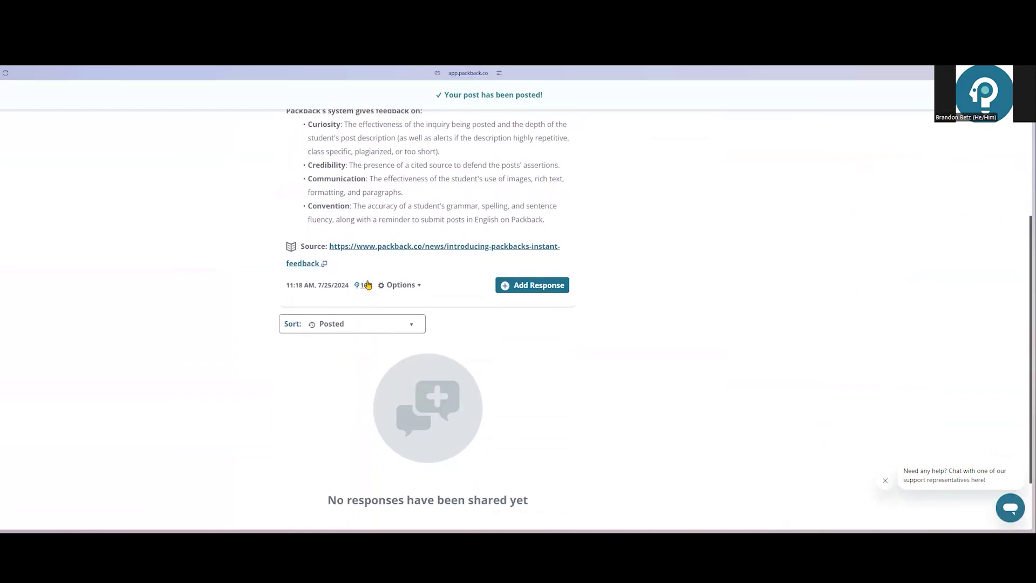
click(403, 285)
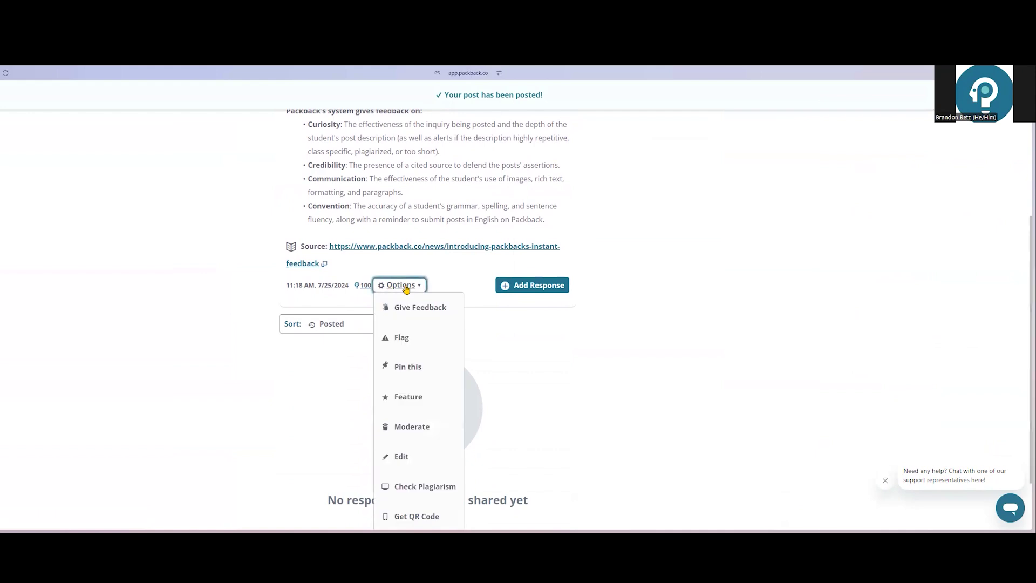
click(437, 465)
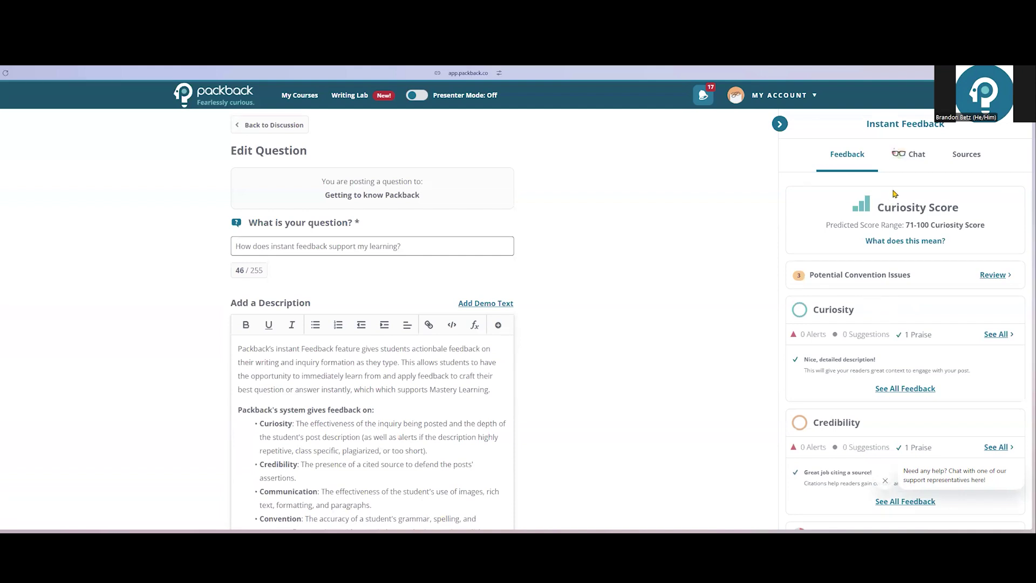
- Start a writer's block chat asking the assistant how to begin an open-ended question
click(902, 161)
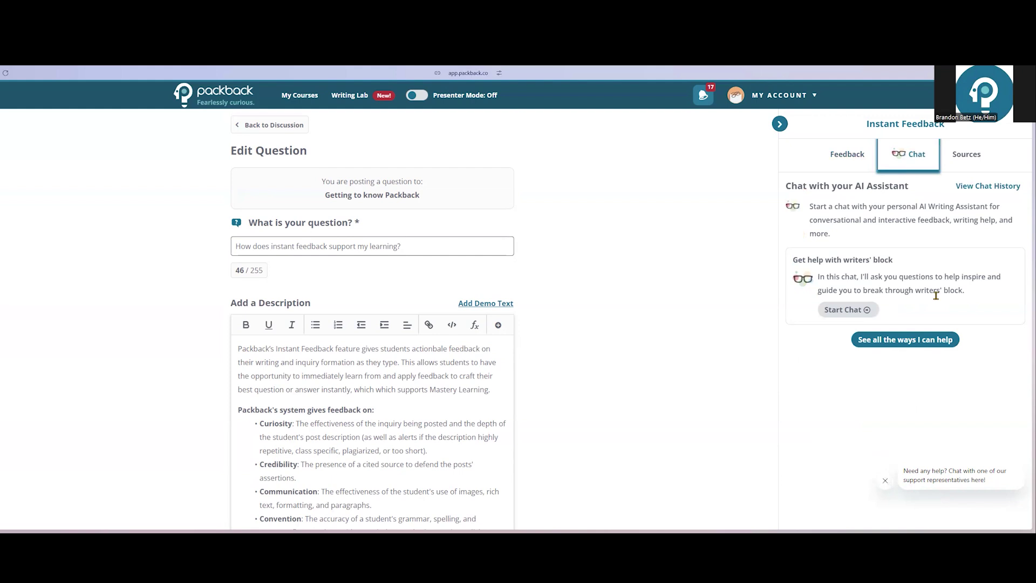
click(831, 309)
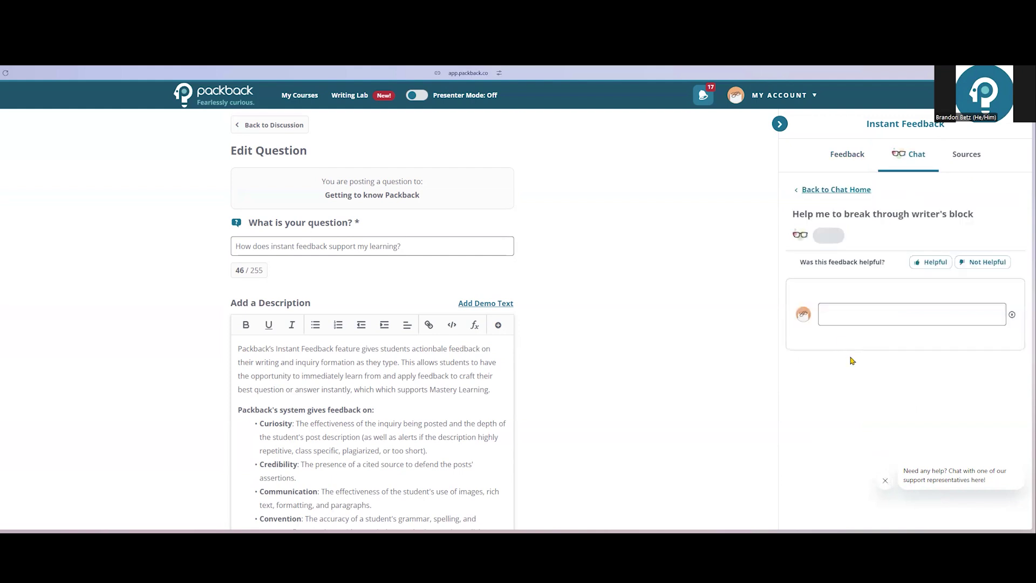
click(855, 316)
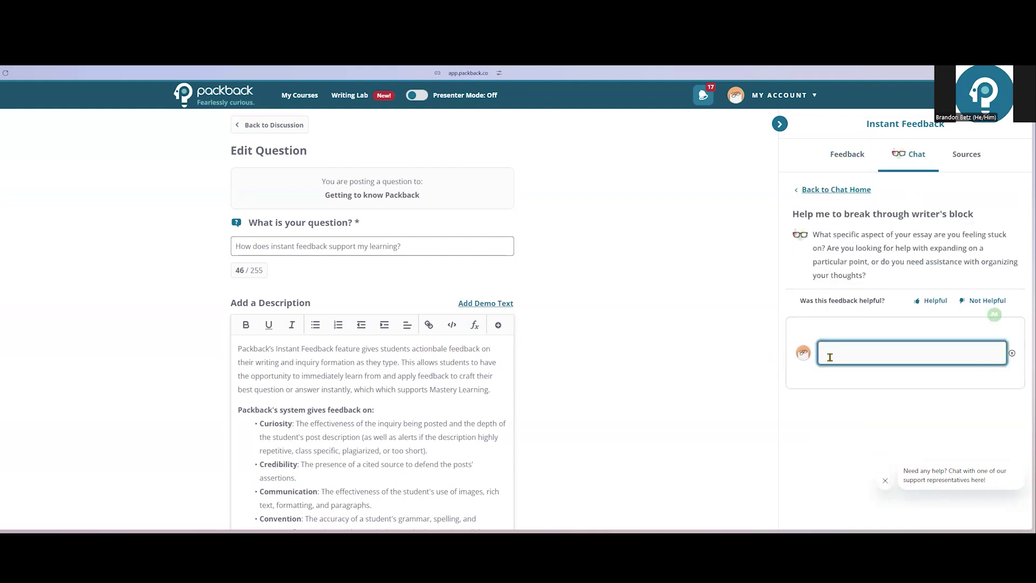
text(I don't know how to get started asking an open)
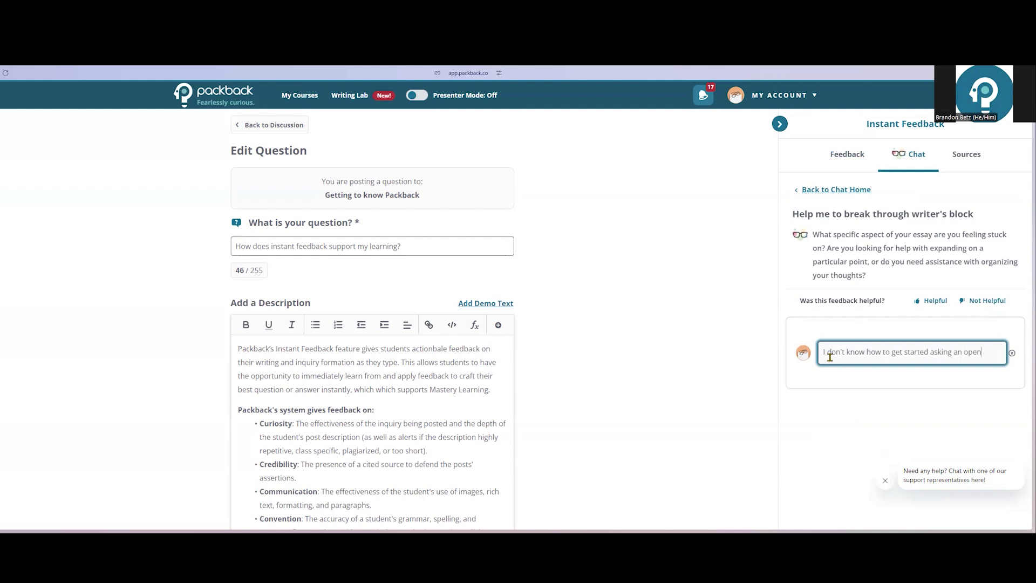
text(-ended question)
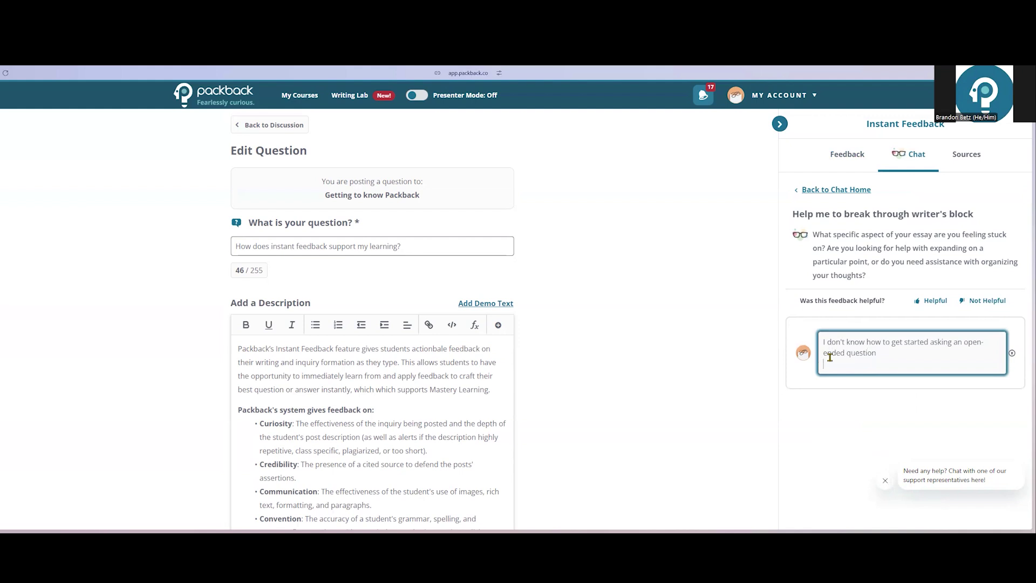
key(Return)
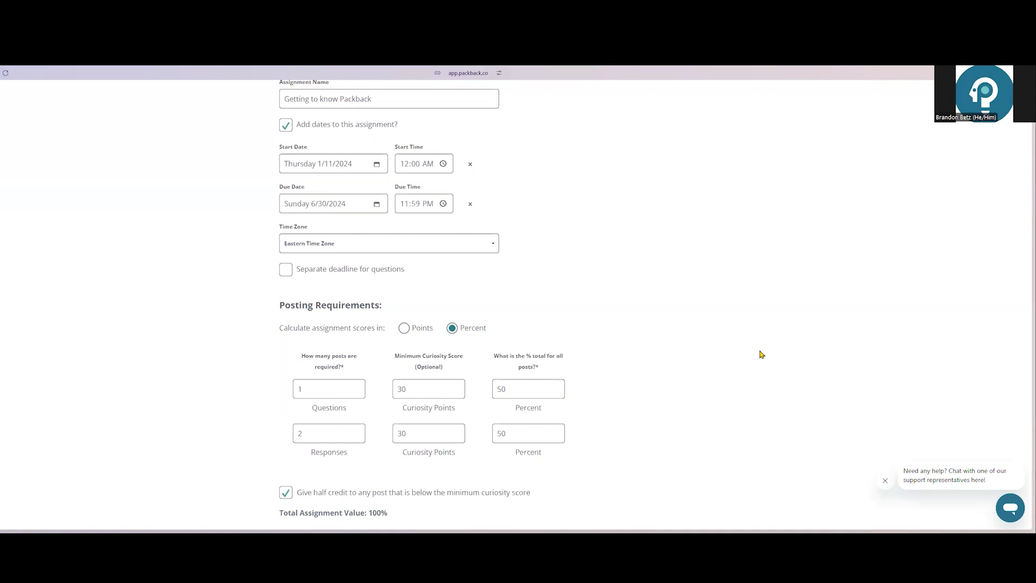
- Review the posting requirements: 1 question and 2 responses, 50% each, 30-point minimum curiosity scores
scroll(762, 354, down, 2)
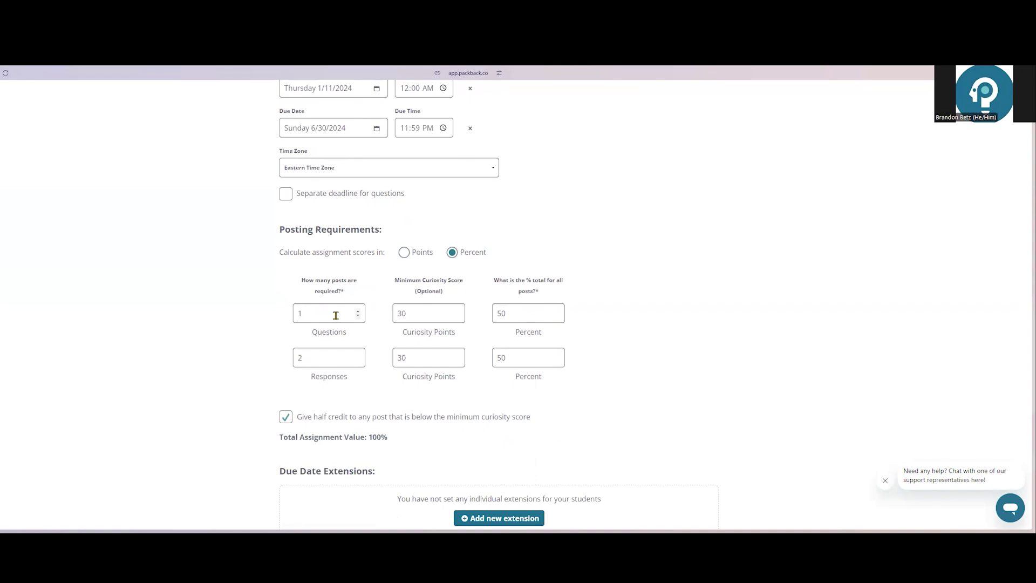
click(318, 315)
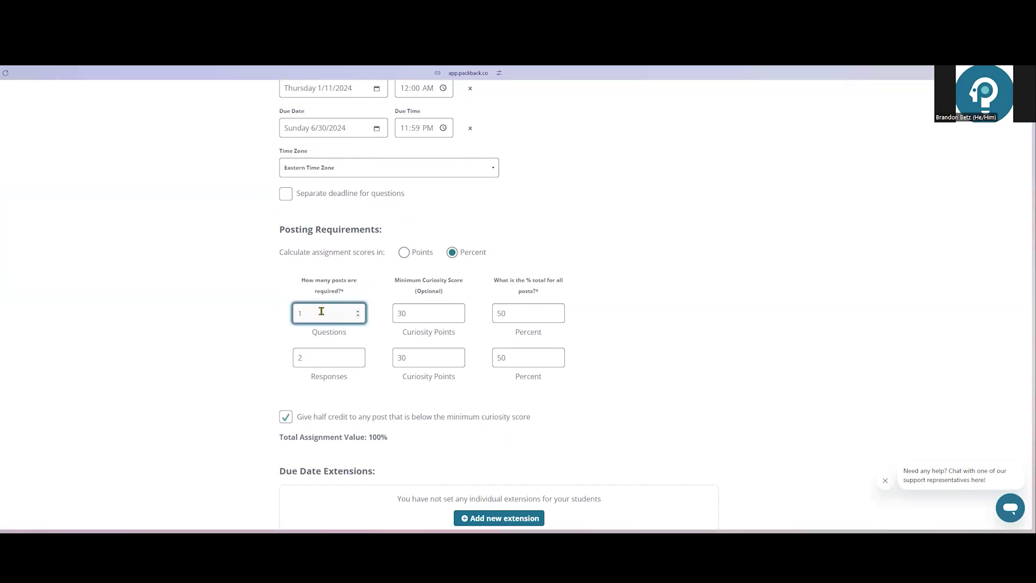
click(425, 311)
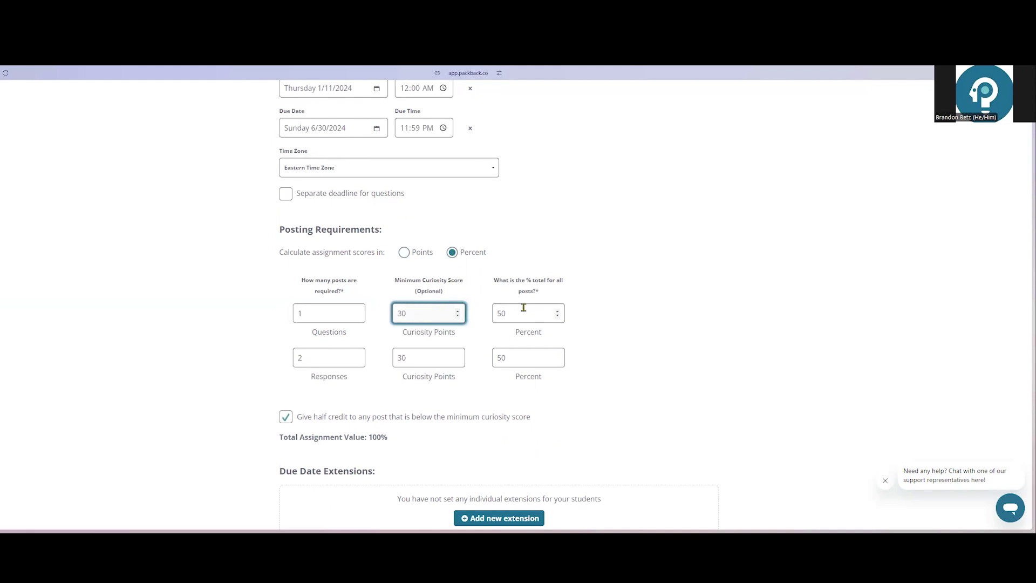
click(536, 317)
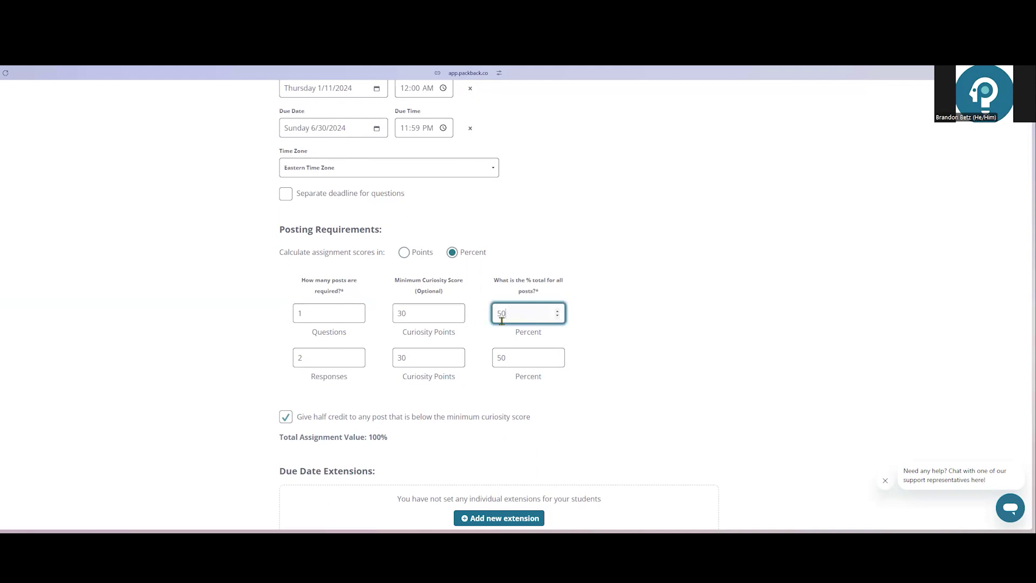
click(328, 359)
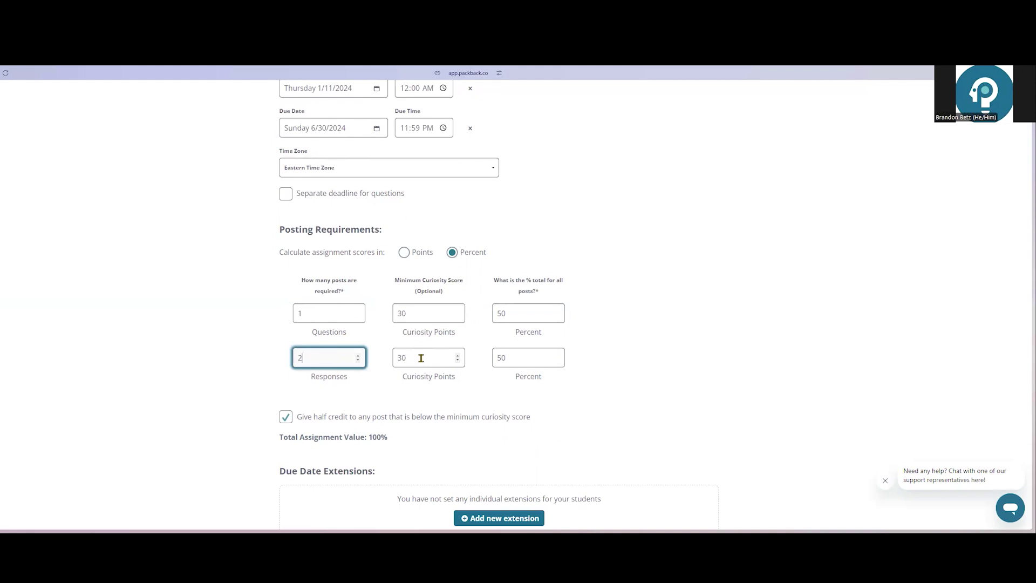
click(514, 358)
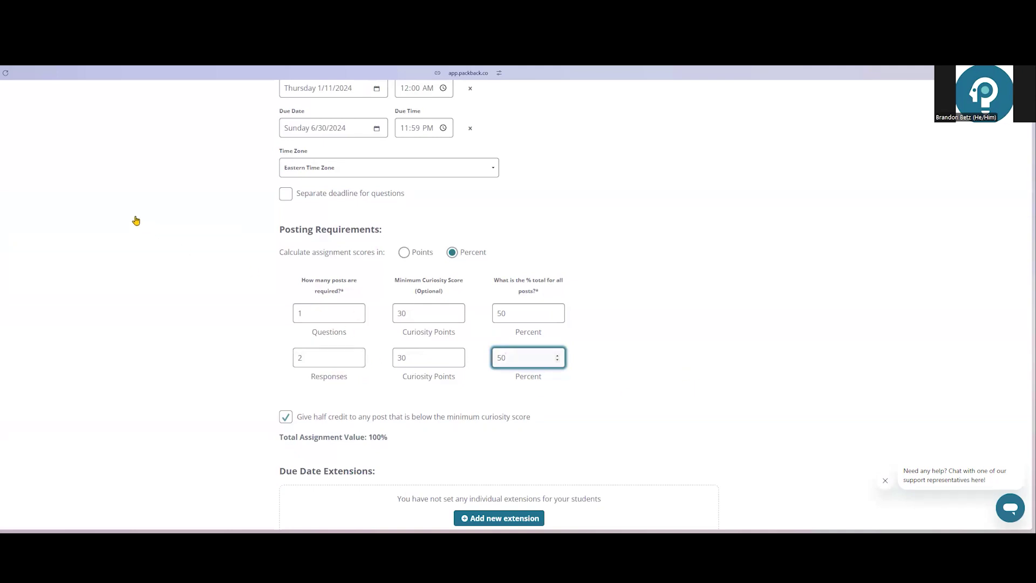
scroll(136, 220, down, 1)
scroll(134, 220, up, 5)
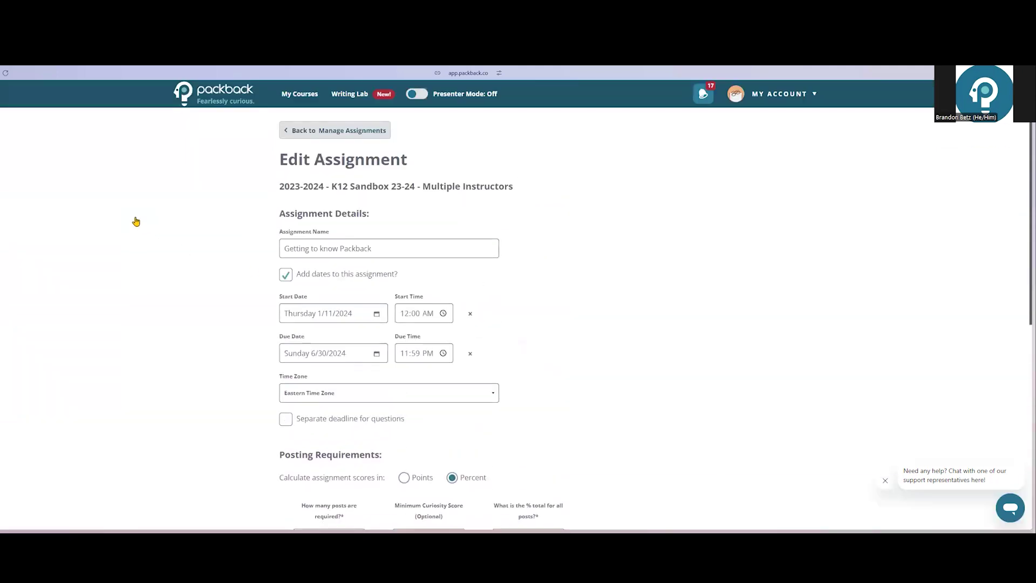
- Leave the assignment editor and view the Gradebook's Getting to know Packback grading report
click(353, 135)
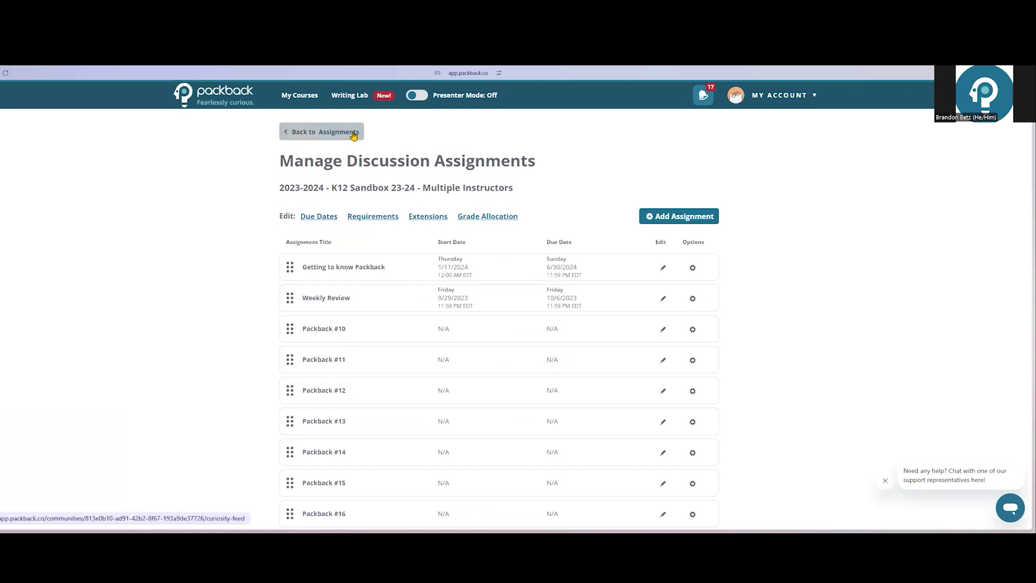
click(320, 138)
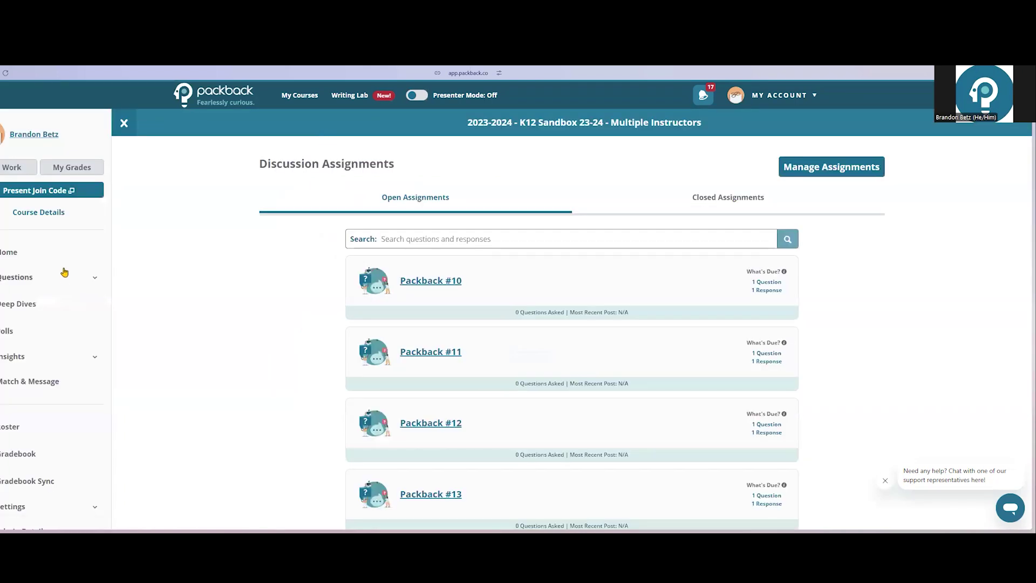
scroll(92, 254, down, 3)
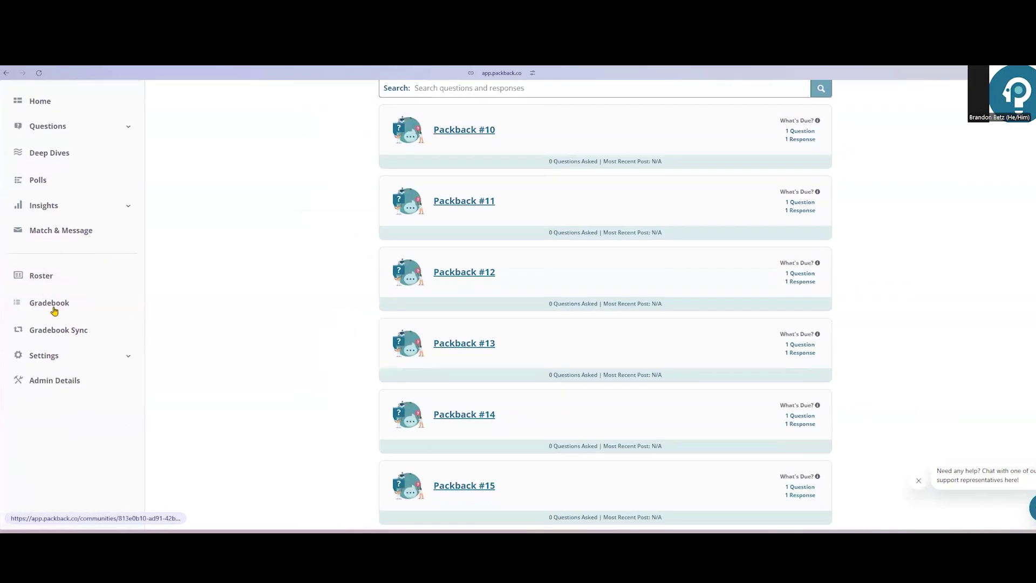
click(57, 308)
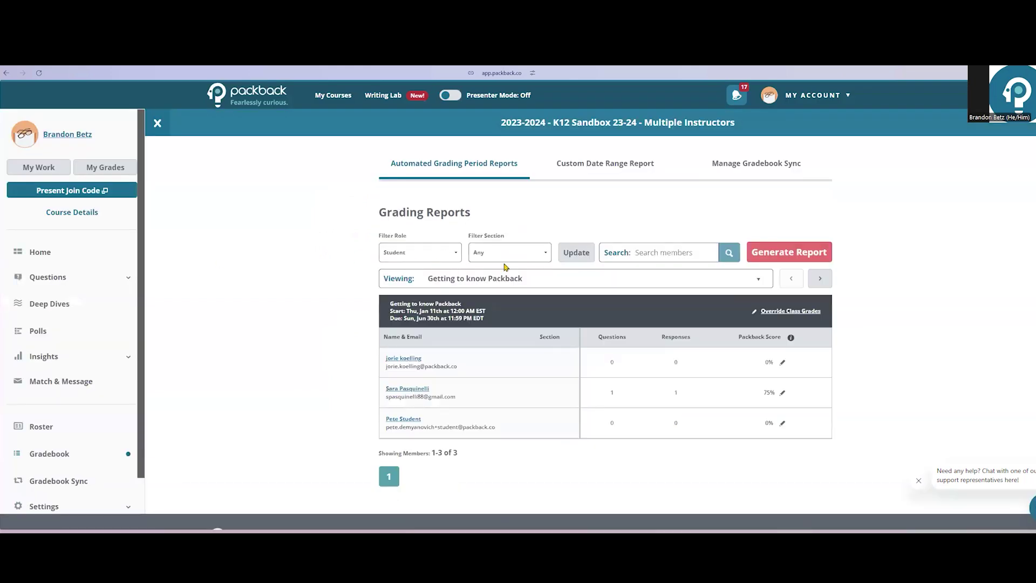
scroll(498, 270, down, 1)
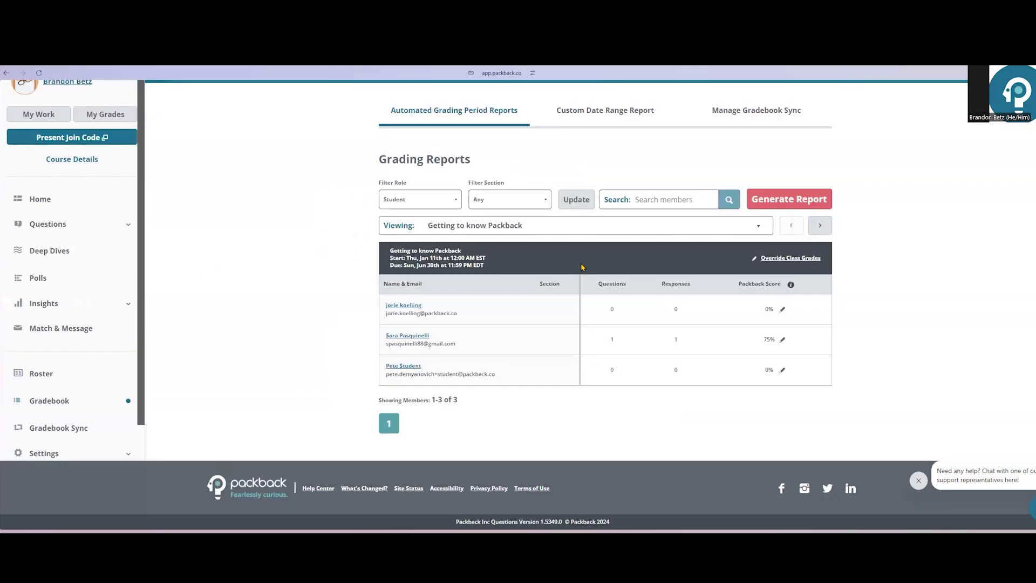
click(415, 336)
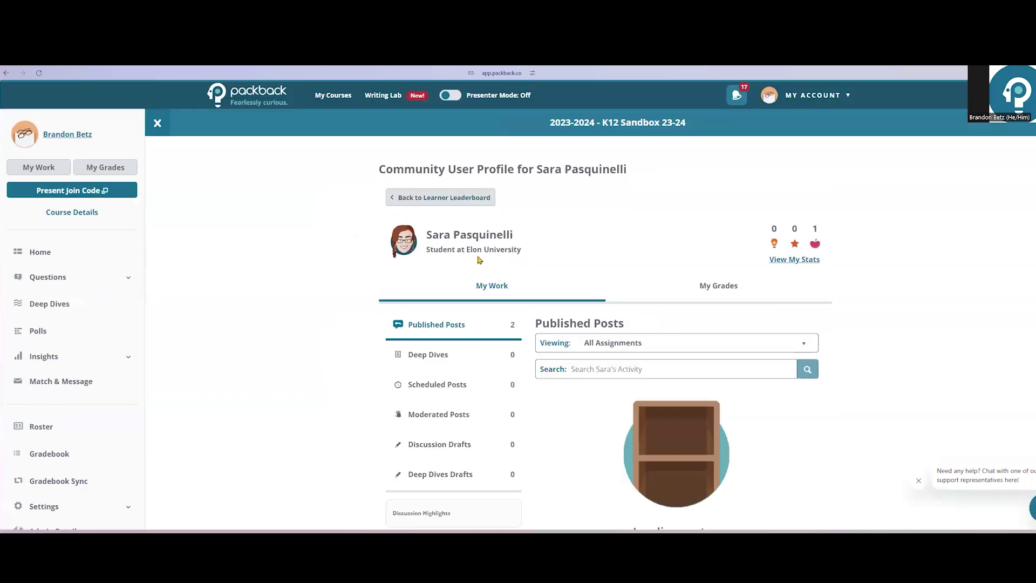
scroll(642, 284, down, 2)
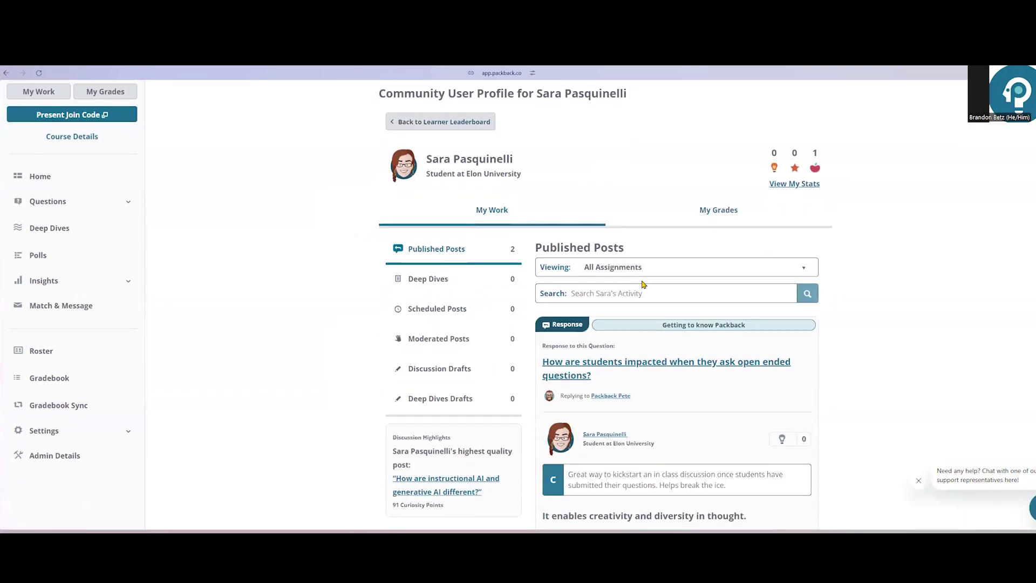
scroll(642, 284, down, 2)
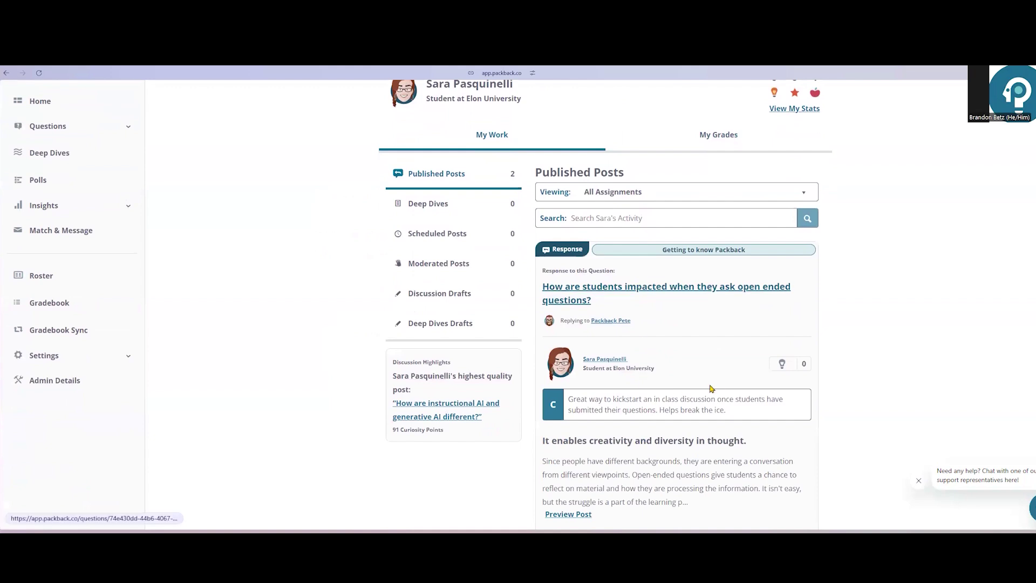
scroll(950, 299, down, 4)
scroll(950, 299, down, 6)
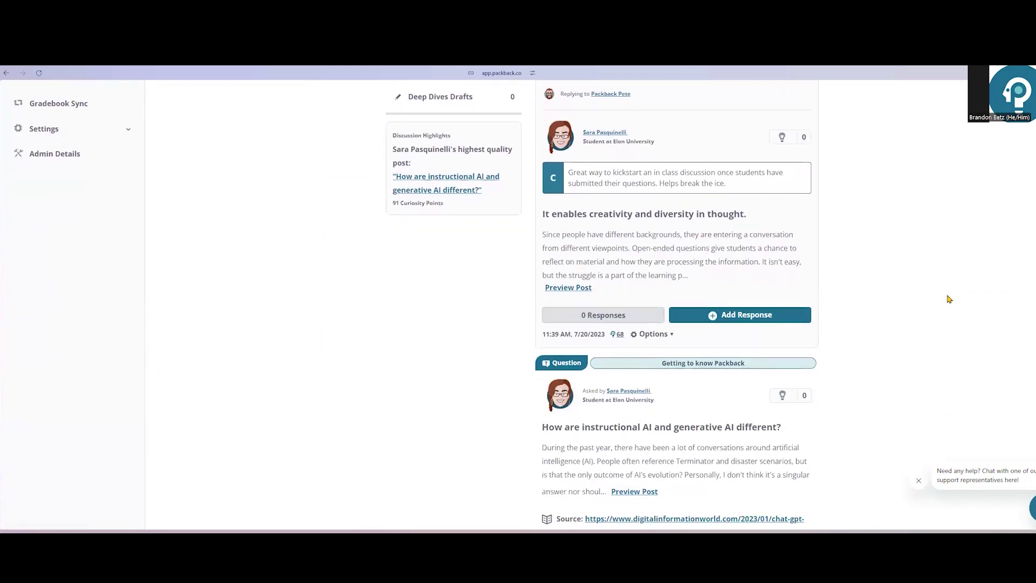
scroll(950, 298, up, 14)
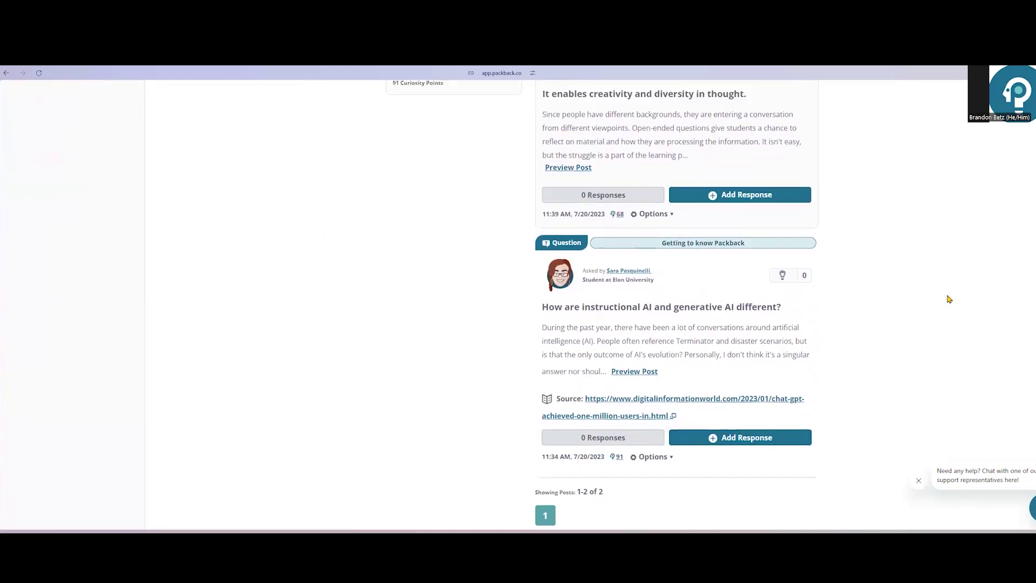
scroll(949, 299, up, 3)
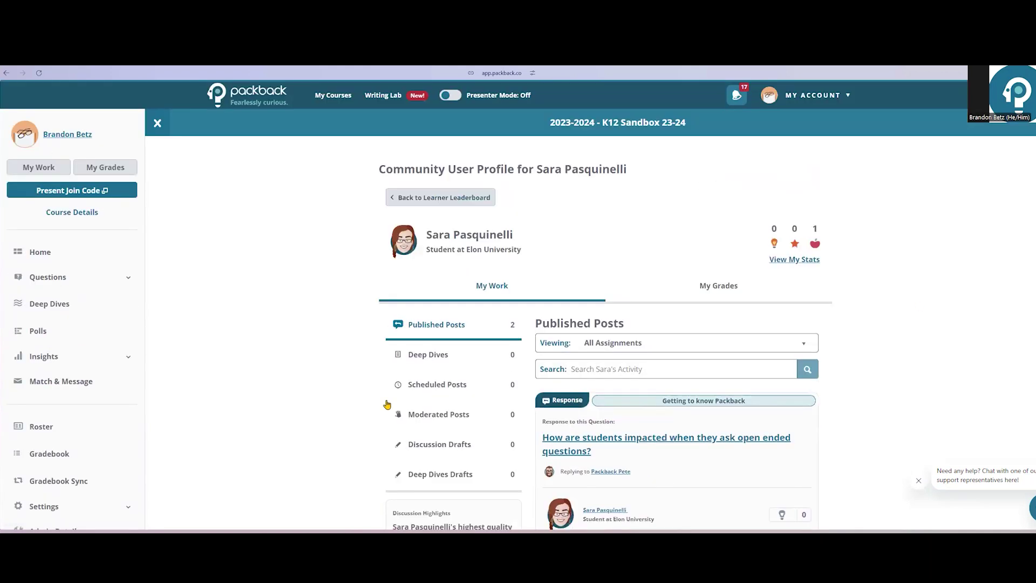
scroll(130, 372, down, 3)
click(121, 383)
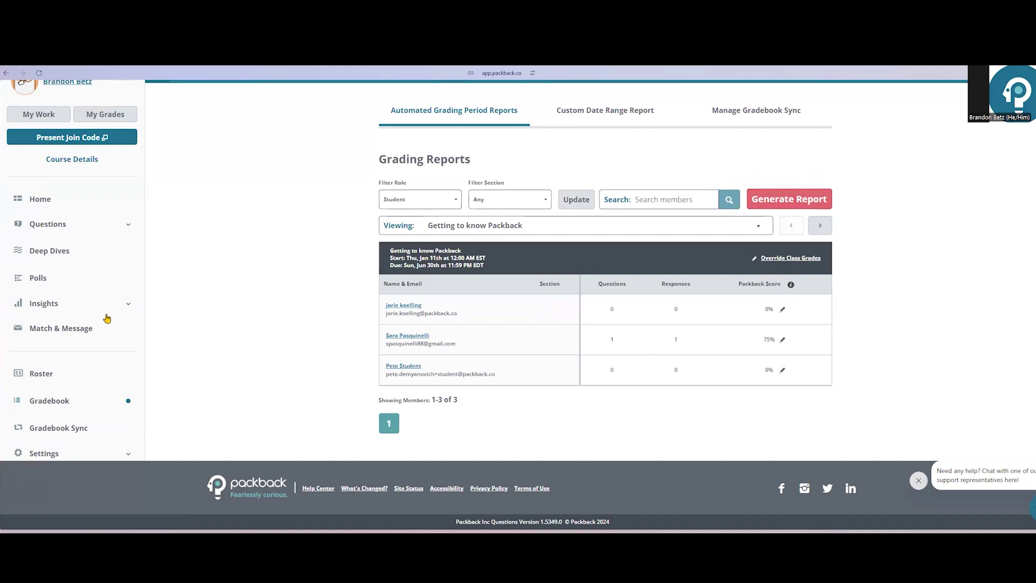
- Open Manage Gradebook Sync, which says the integration isn't enabled at the school
scroll(107, 318, down, 1)
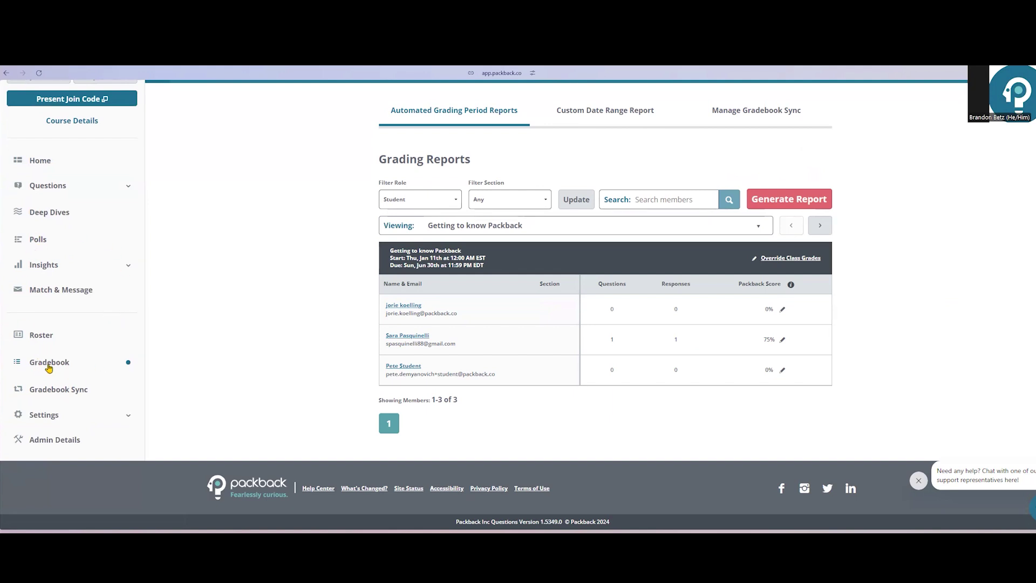
click(53, 390)
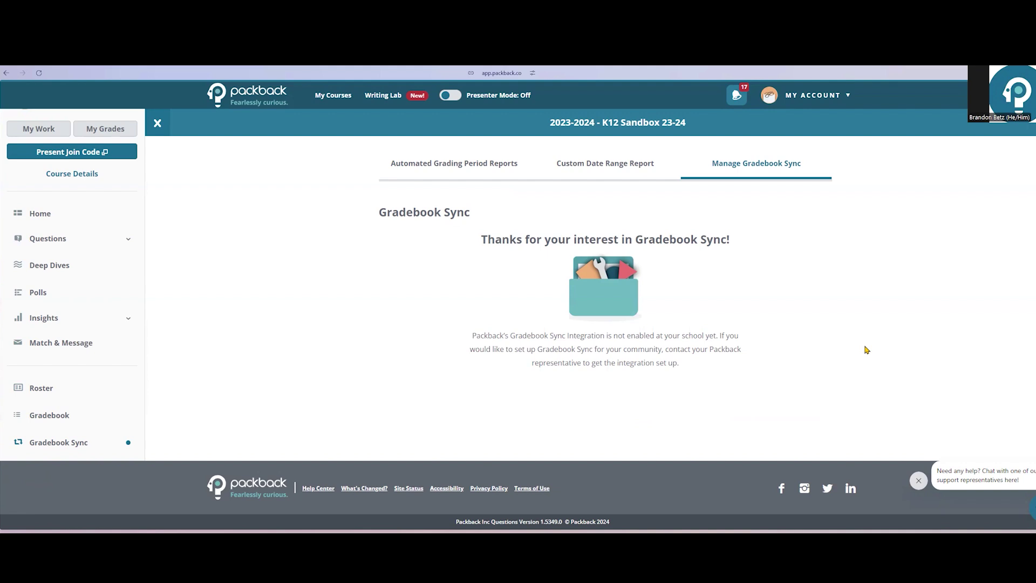
- Return to the Gradebook, then switch to the Google Slides slide on AI content quality
click(59, 418)
scroll(286, 328, down, 1)
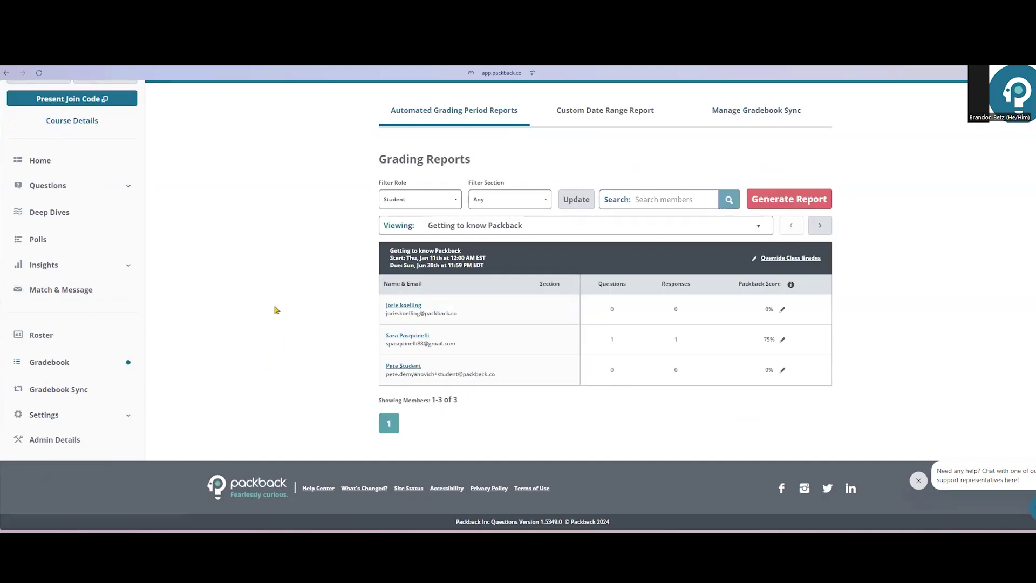
scroll(276, 310, up, 1)
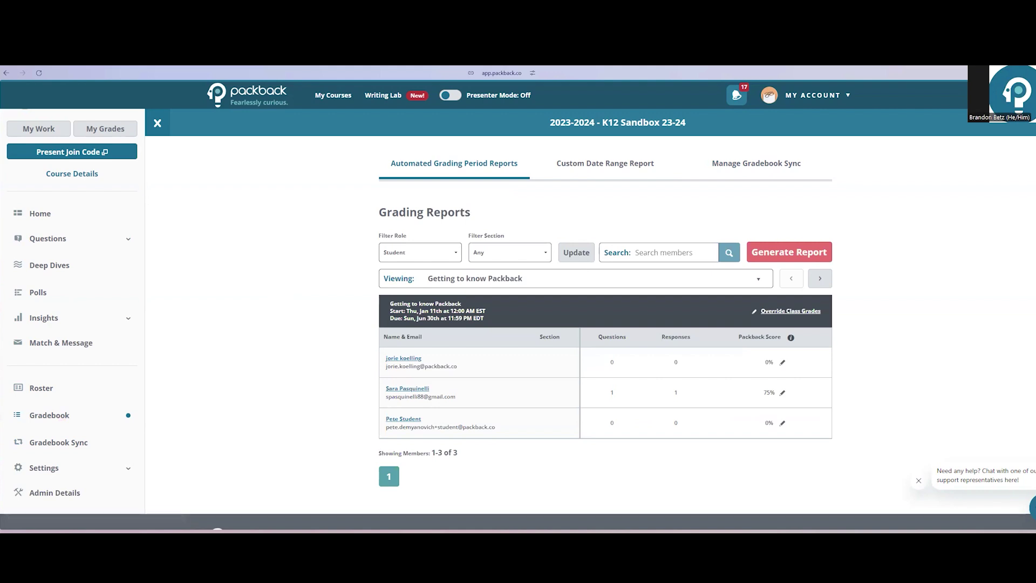
key(ctrl+Tab)
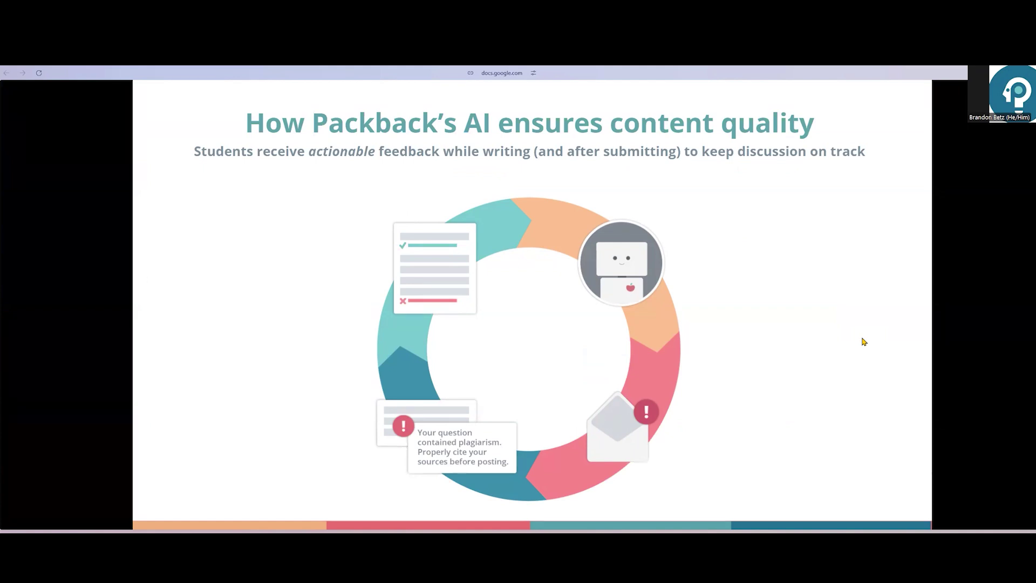
- Reveal the Write step, the Post Submitted marker and the AI Review checks on the slide
click(836, 345)
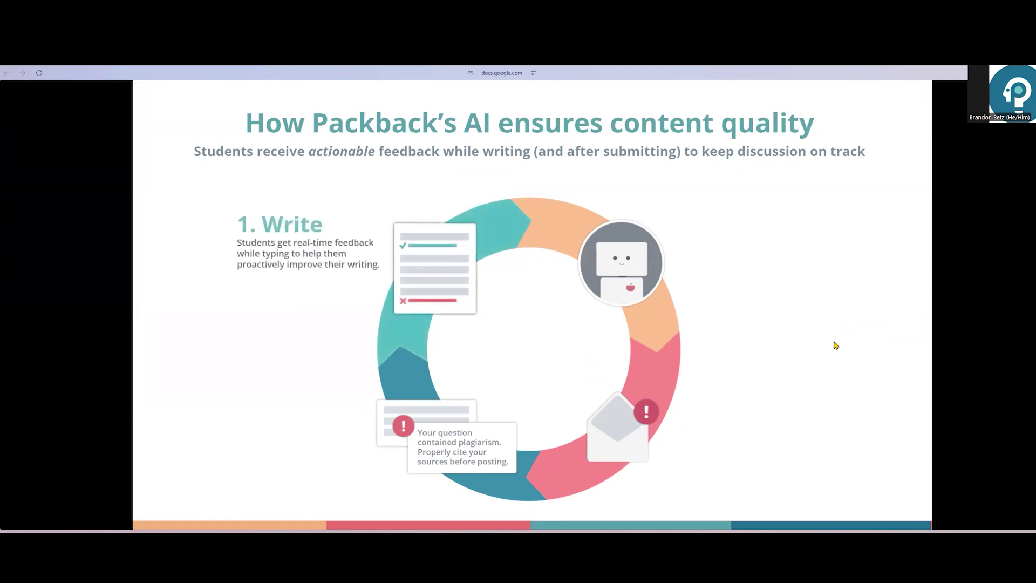
click(835, 346)
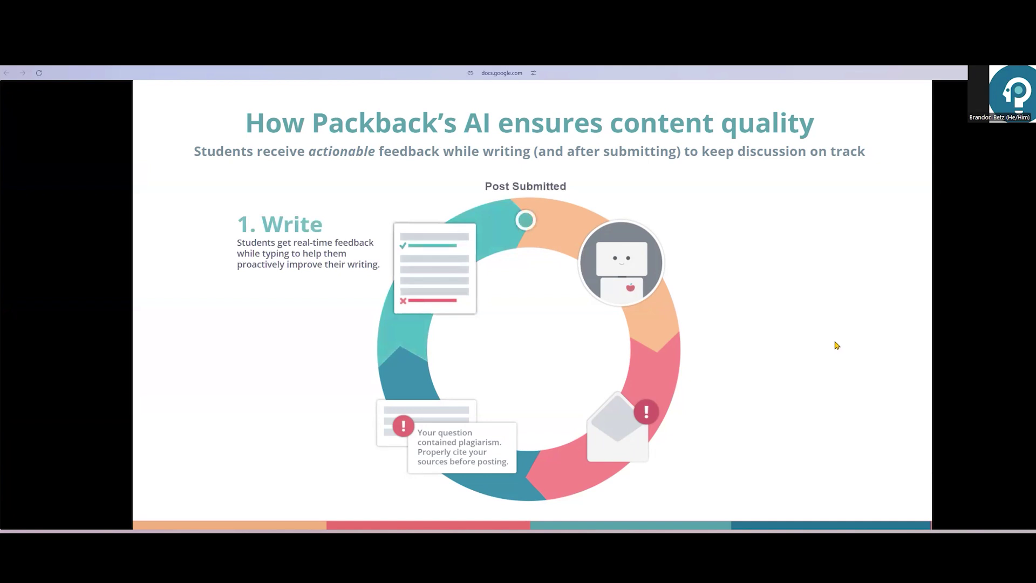
click(835, 345)
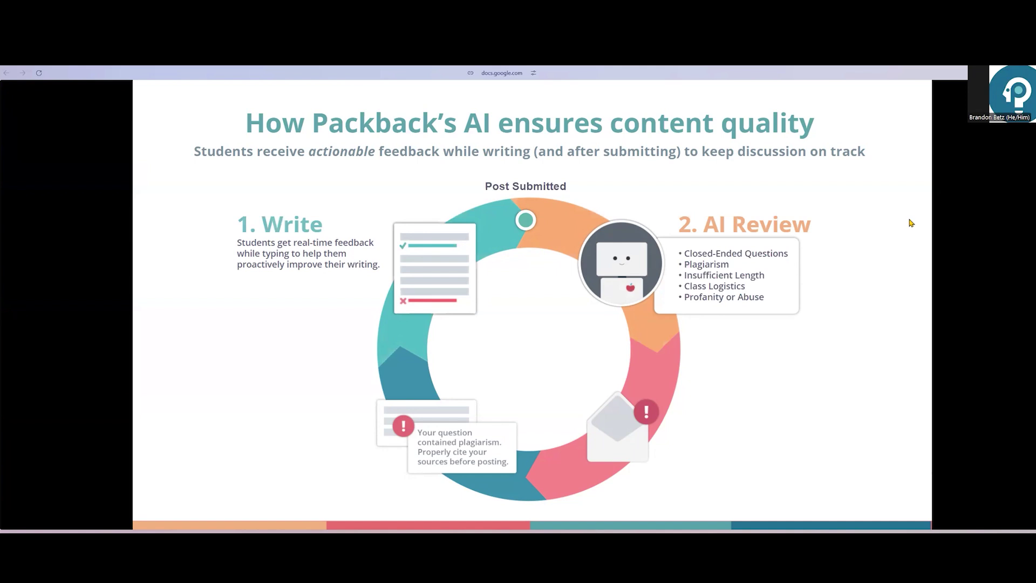
- Reveal the human review and Coach steps, then return to the Packback gradebook
click(907, 271)
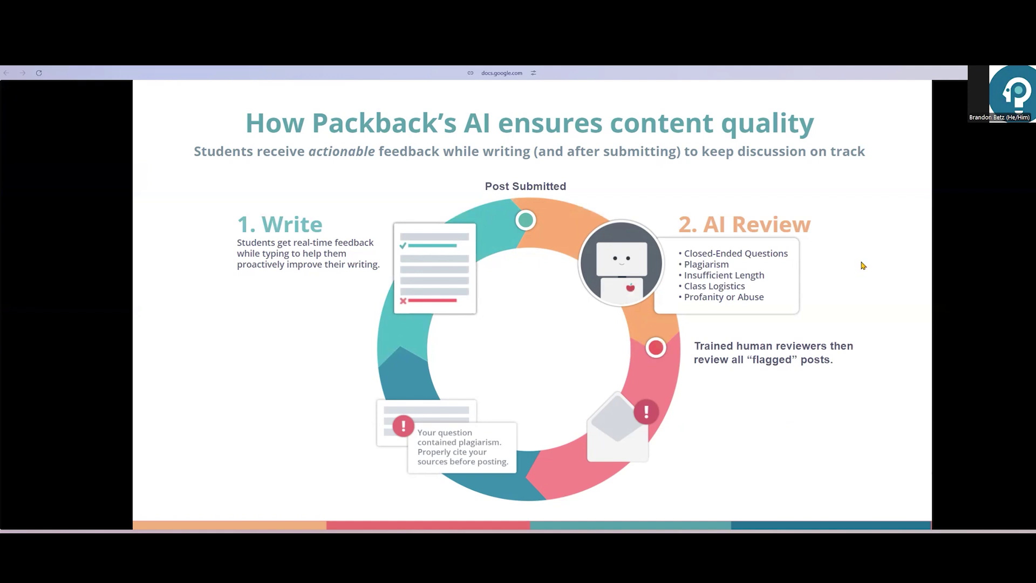
key(Right)
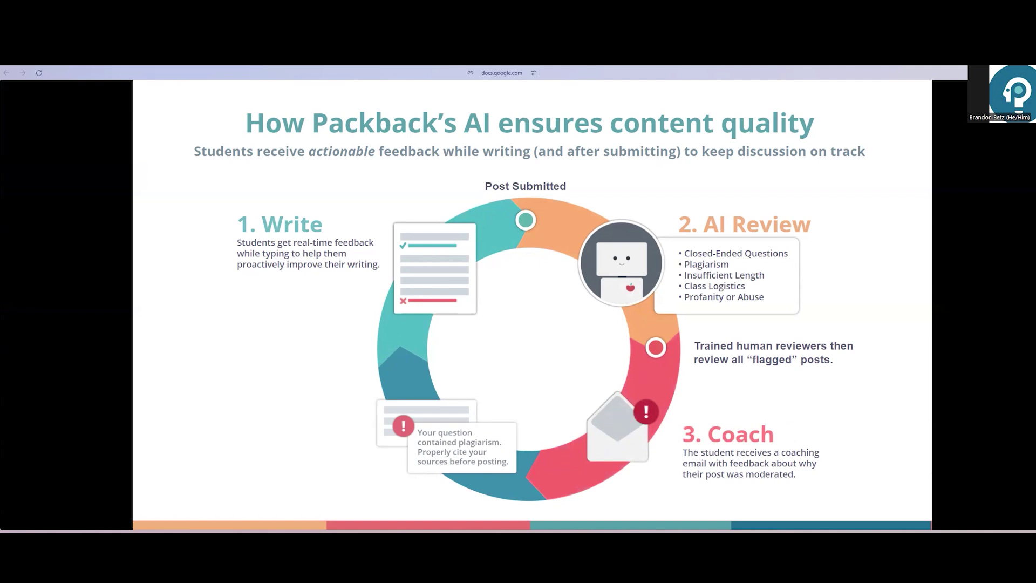
key(ctrl+Tab)
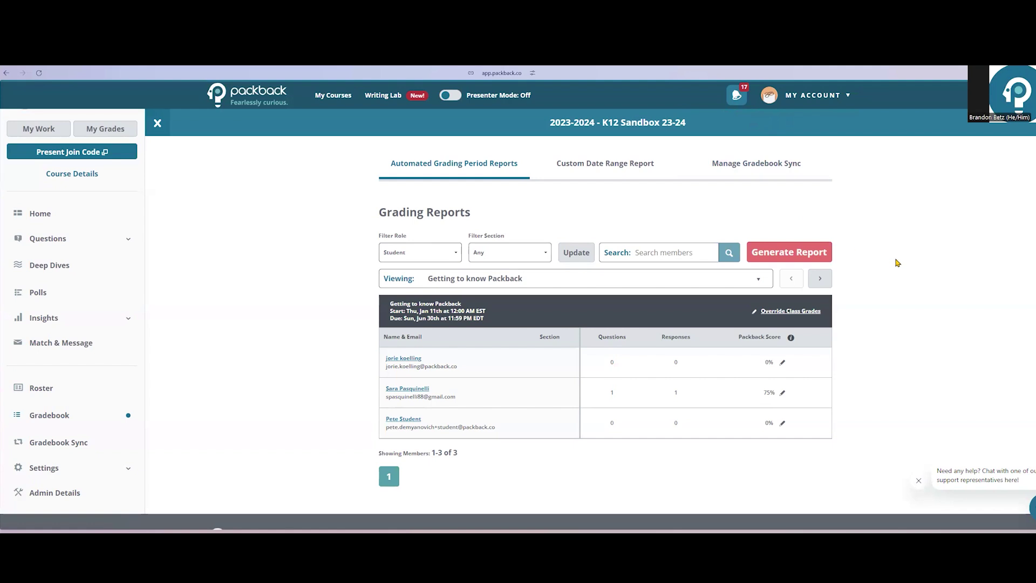
- Go to the course Home page listing Questions, Deep Dives, Polls and assignments Packback #10 and #11
click(55, 218)
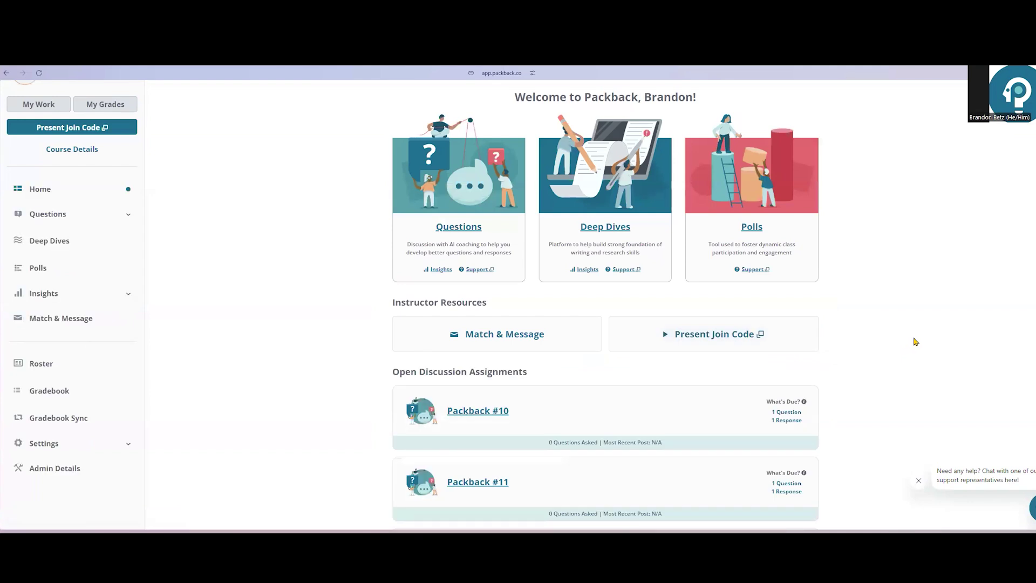